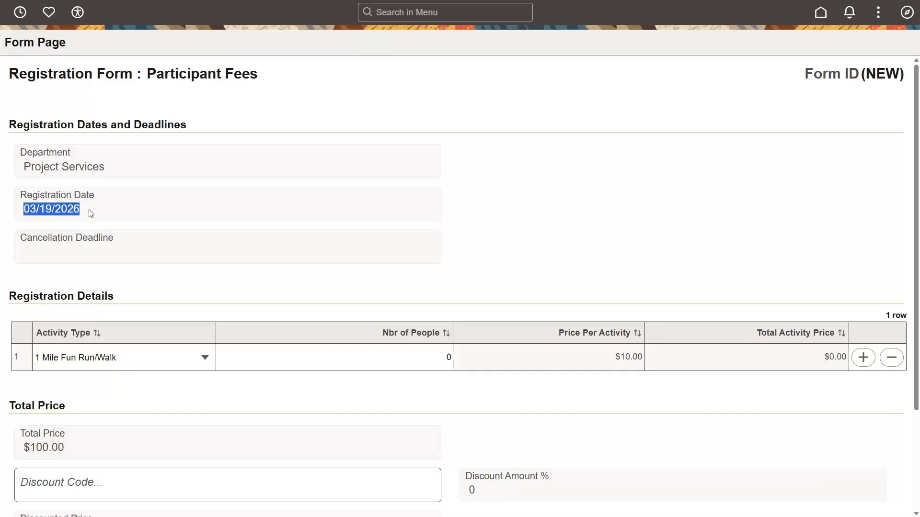
Step: Examine the registration form's registration date, activity type, price per activity, discount code and cancellation deadline fields
left_click(97, 213)
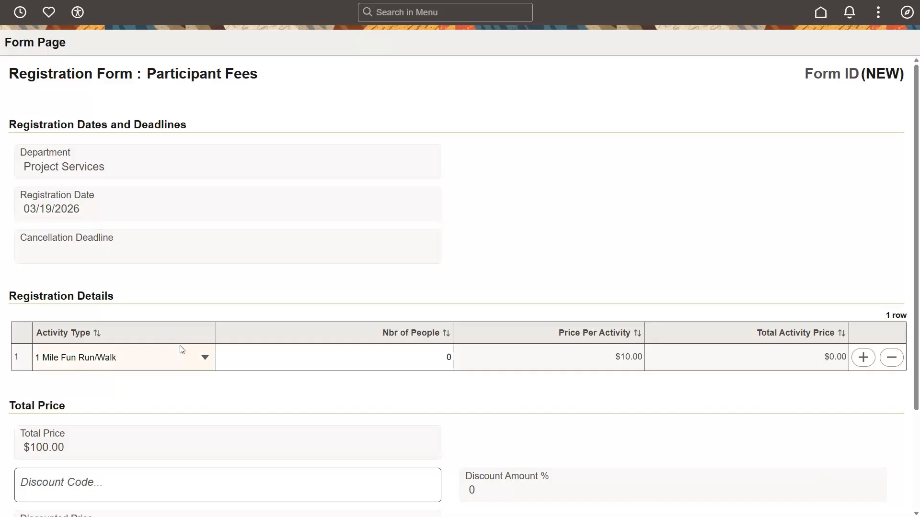
left_click(205, 358)
left_click(205, 359)
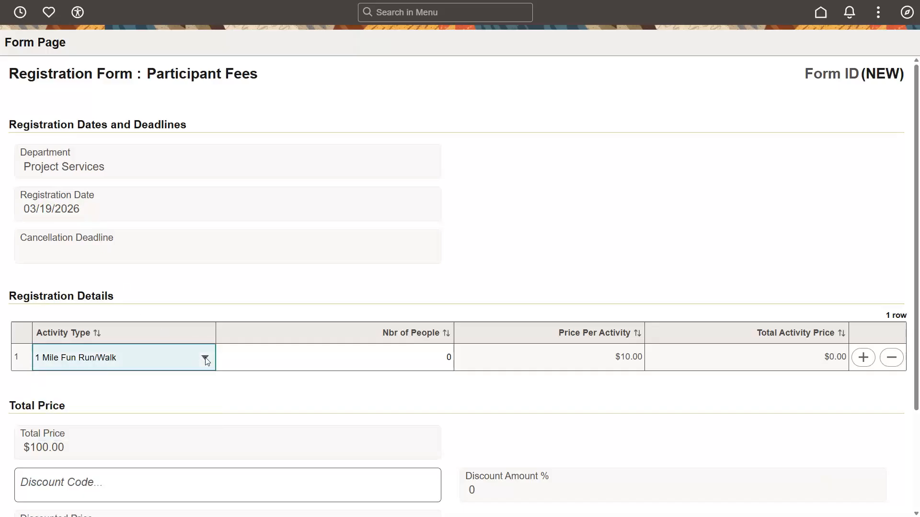
left_click(618, 357)
left_click_drag(618, 355, 643, 357)
left_click(642, 357)
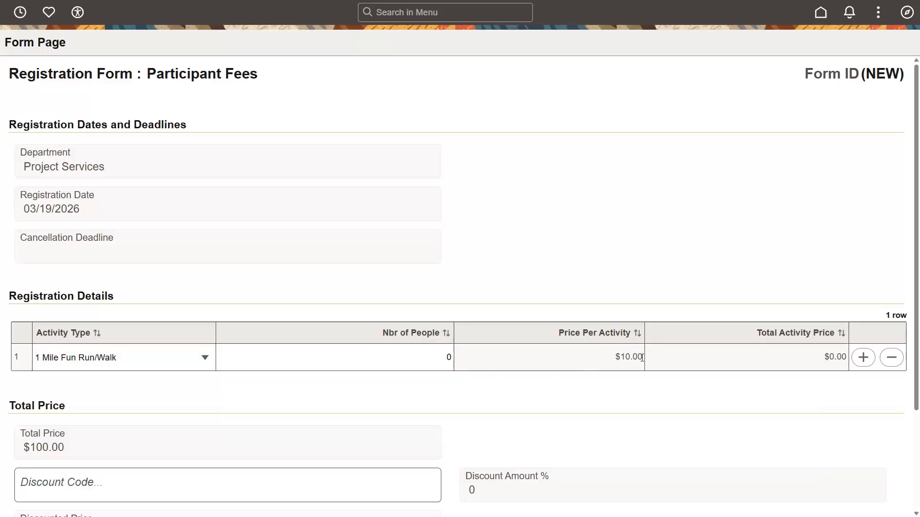
left_click(72, 485)
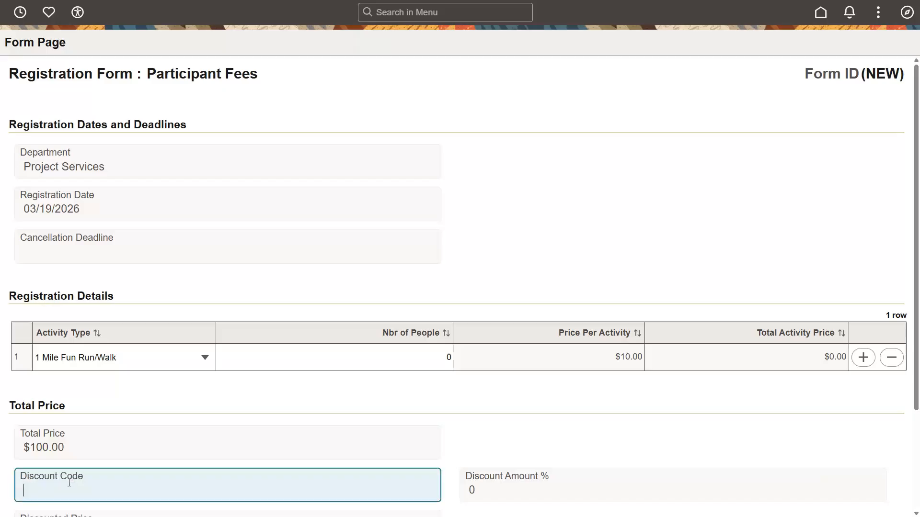
left_click(120, 241)
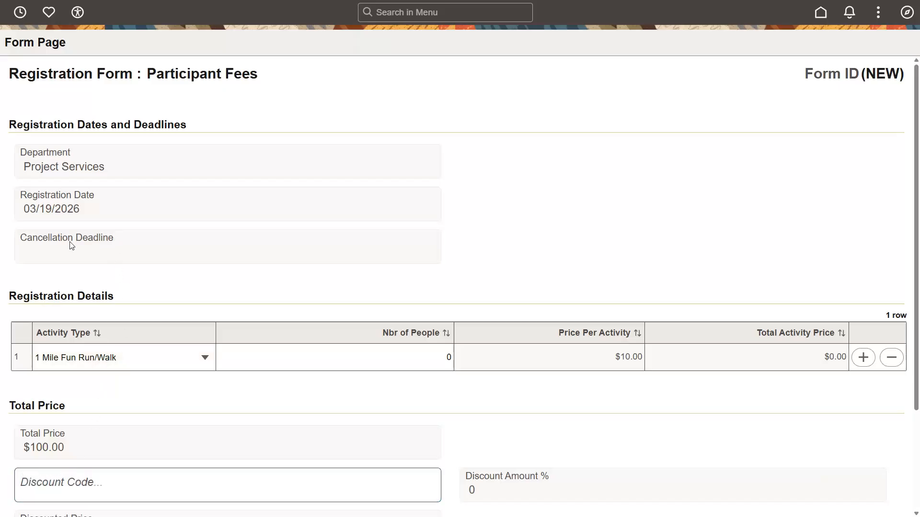
left_click(25, 245)
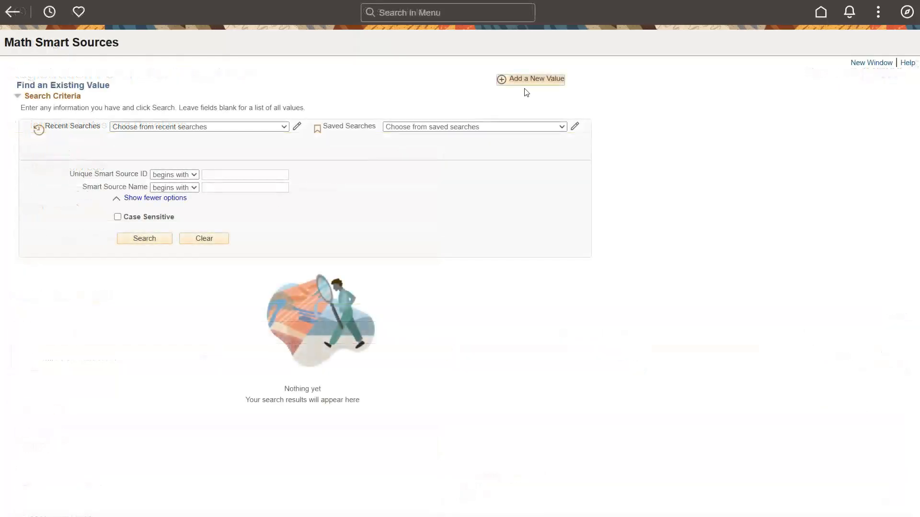
Step: Add a new math smart source with the unique ID Cancellation Deadline
left_click(535, 85)
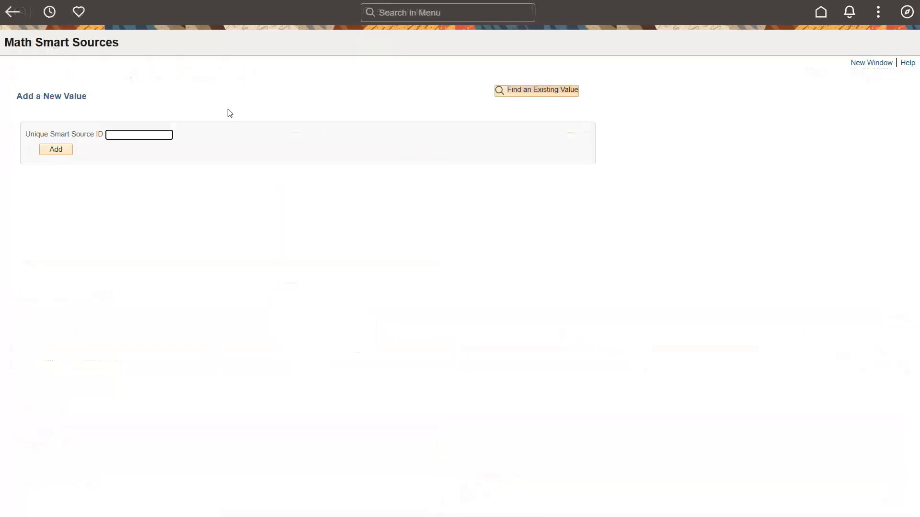
key("ctrl+v")
left_click(63, 148)
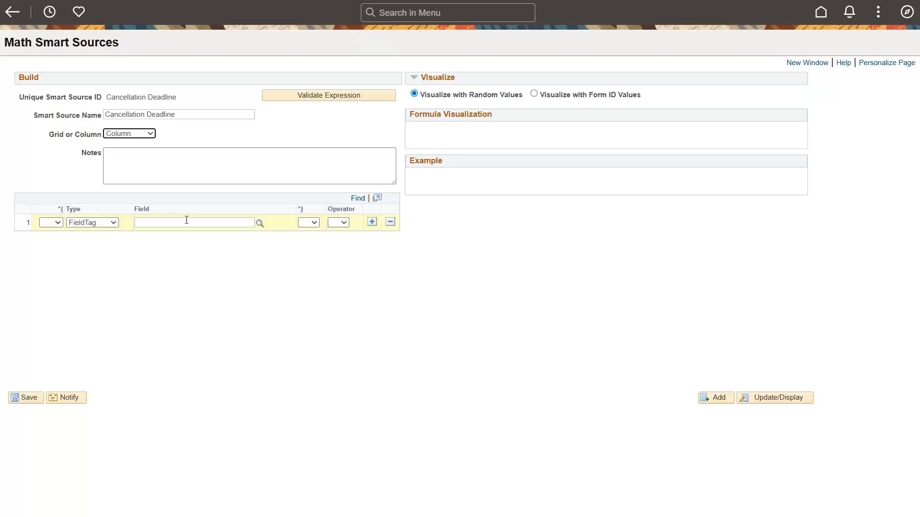
Step: Use the FUN_RUN field tag [PAGEREC:EFFDT] with the + operator in the first expression row and add a second row
left_click(260, 223)
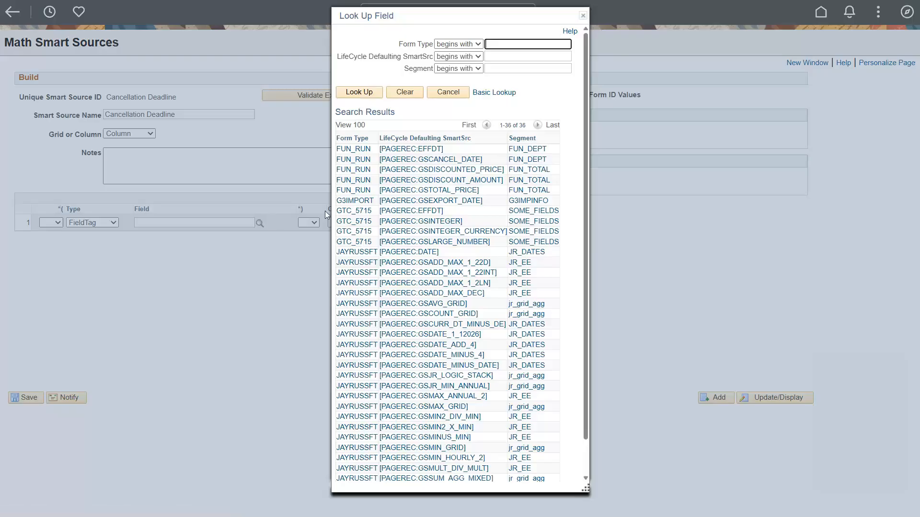
left_click(432, 152)
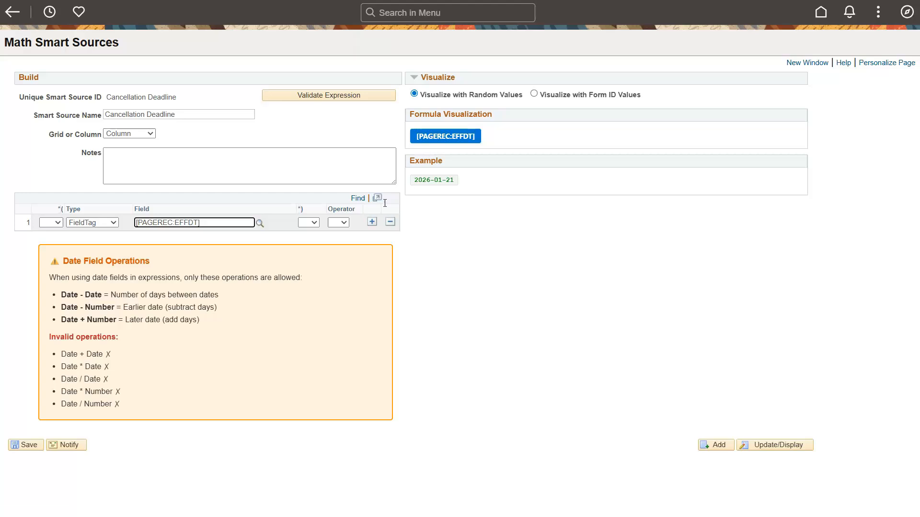
left_click(338, 222)
left_click(341, 247)
left_click(372, 222)
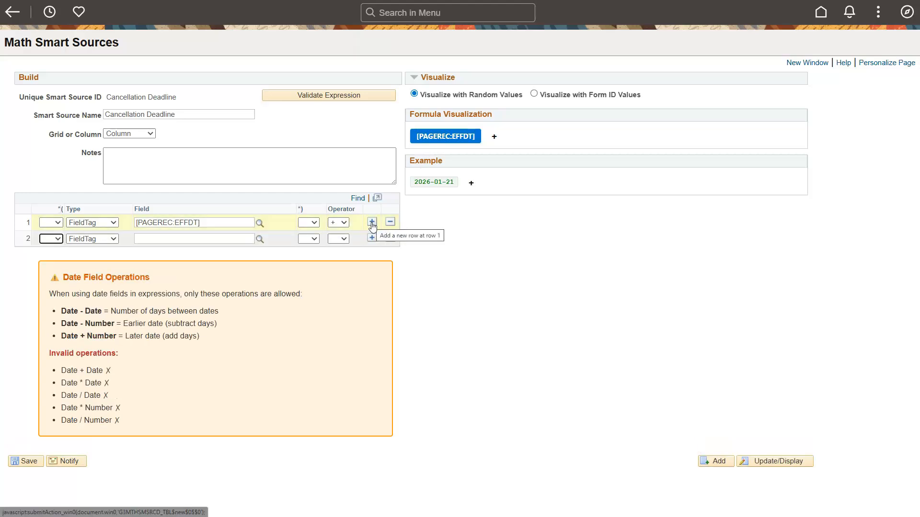
Step: Check the allowed date operations, set the second expression row to the constant number 14, and validate the expression
left_click(64, 278)
left_click_drag(64, 278, 168, 281)
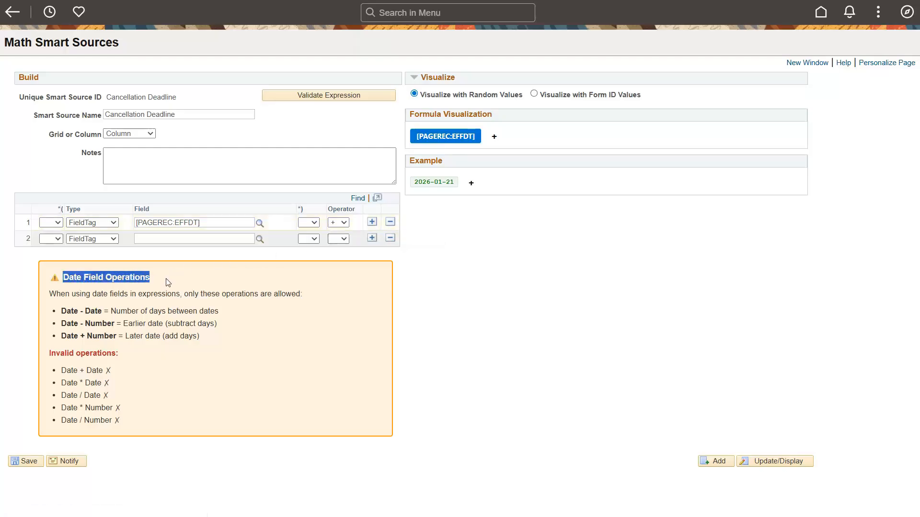
left_click(169, 282)
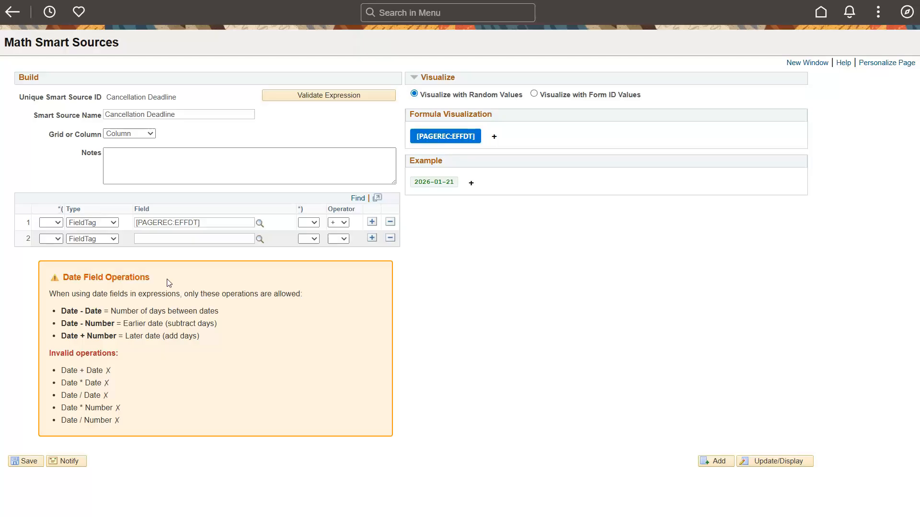
left_click_drag(164, 336, 200, 341)
left_click(201, 341)
left_click(113, 241)
left_click(105, 274)
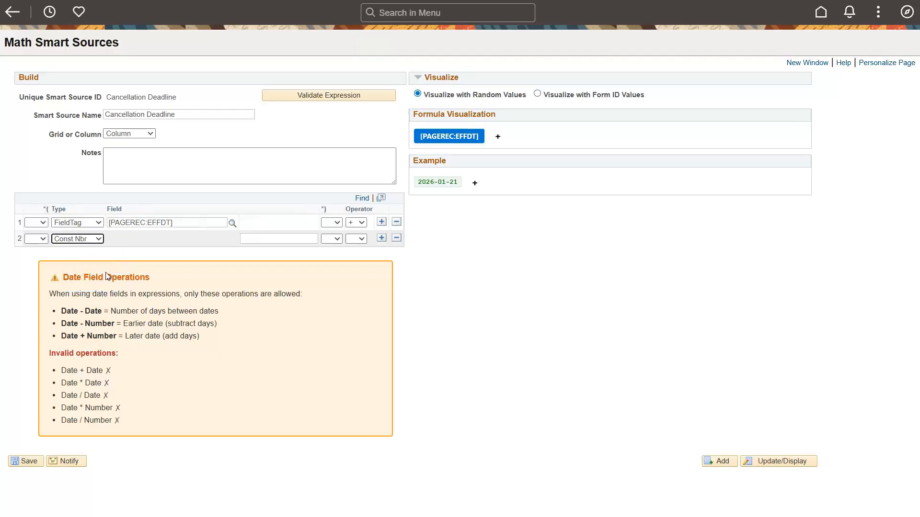
left_click(265, 239)
type("14")
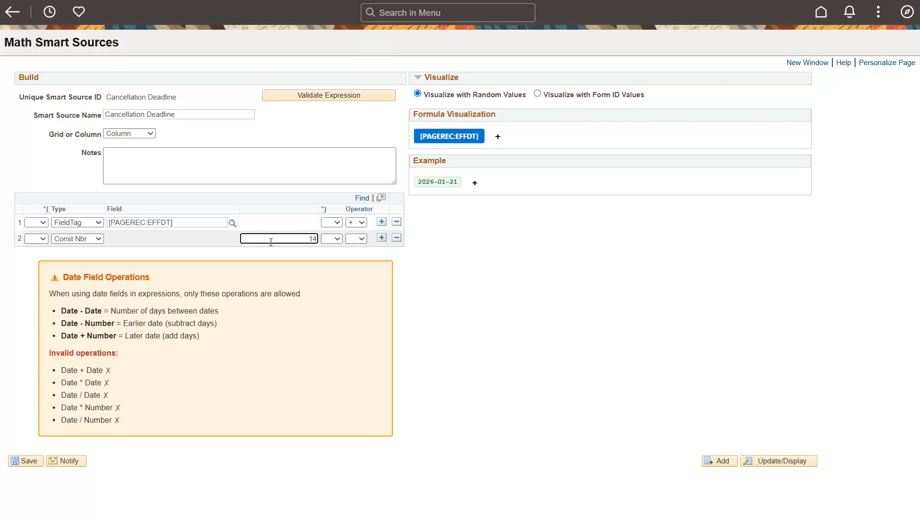
key("Tab")
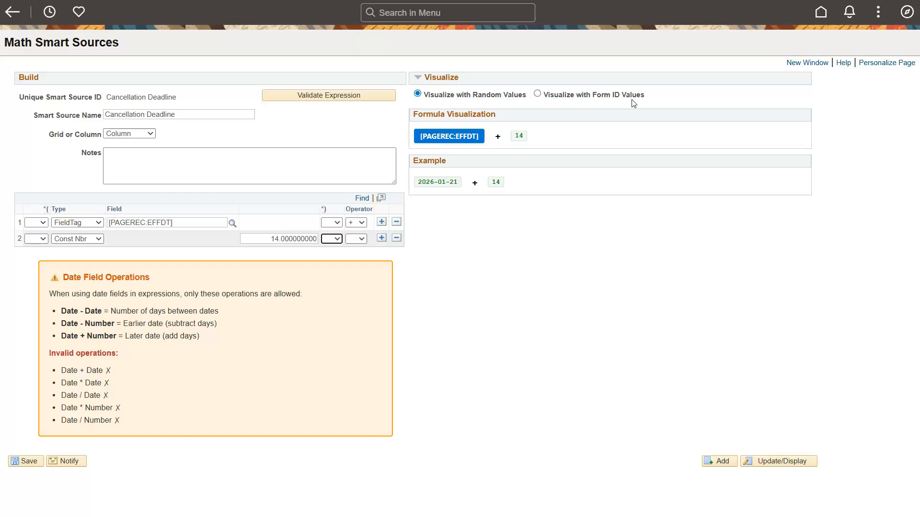
left_click(367, 99)
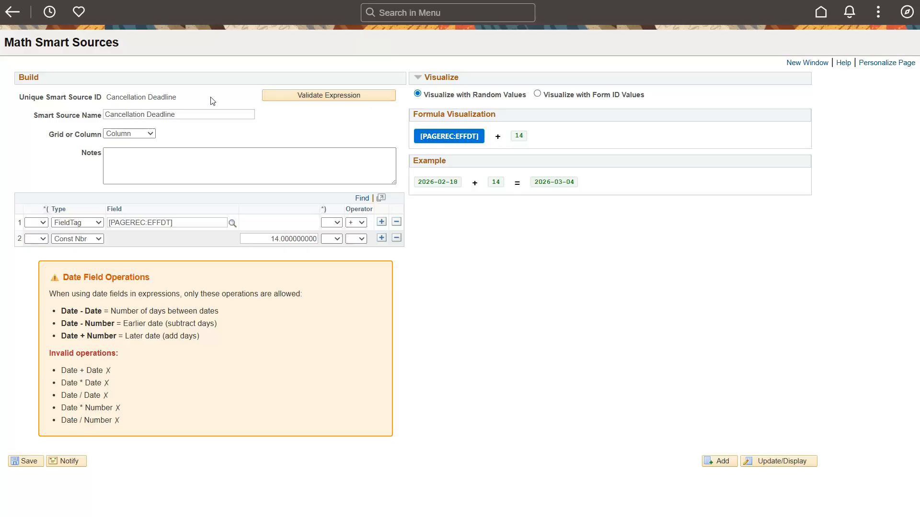
Step: Assign the Cancellation Deadline smart source to the GSCANCEL_DATE field in the FUN_DEPT segment's advanced field configuration and accept the segment changes
left_click_drag(193, 102, 109, 96)
key("ctrl+c")
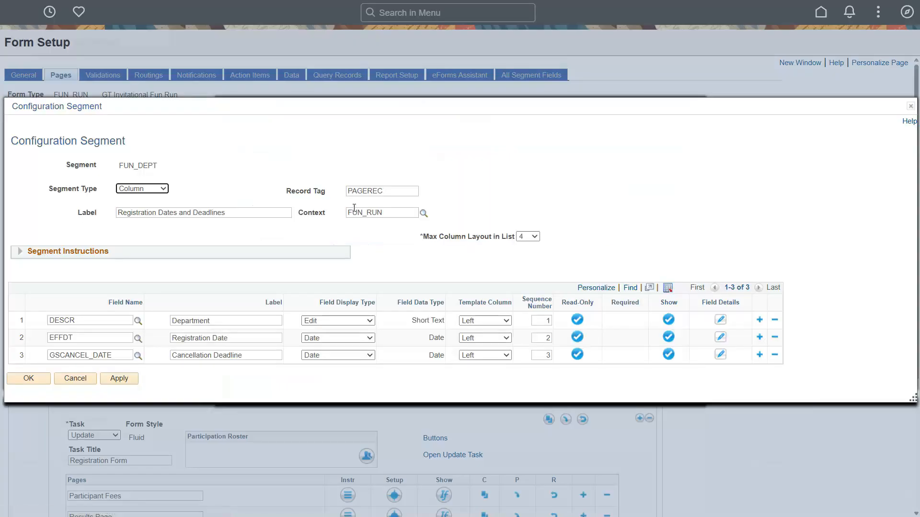
left_click(719, 355)
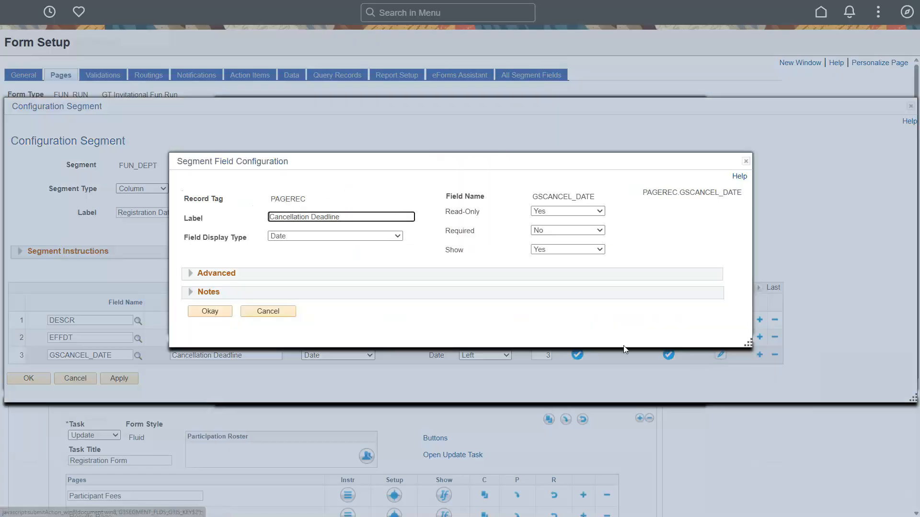
left_click(192, 273)
left_click(431, 267)
left_click(418, 311)
left_click(410, 280)
key("ctrl+v")
key("Tab")
left_click(225, 376)
left_click(29, 378)
left_click(228, 364)
Step: Save the FUN_RUN form setup and open its Add task to test the registration form
scroll(46, 344, "down", 5)
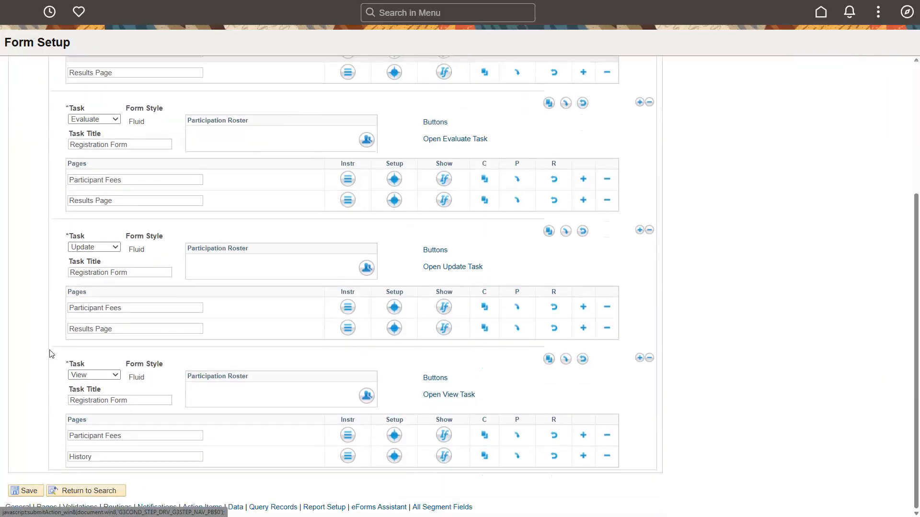
left_click(28, 492)
left_click(383, 281)
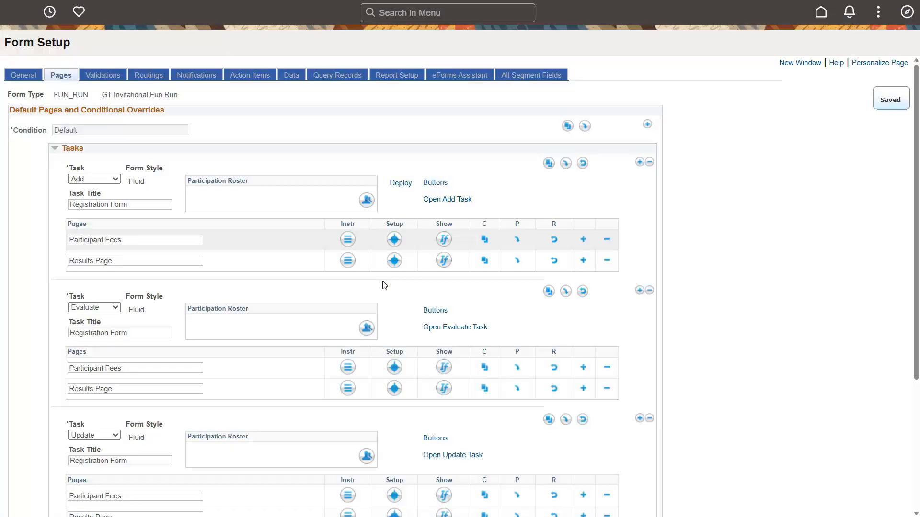
left_click(466, 201)
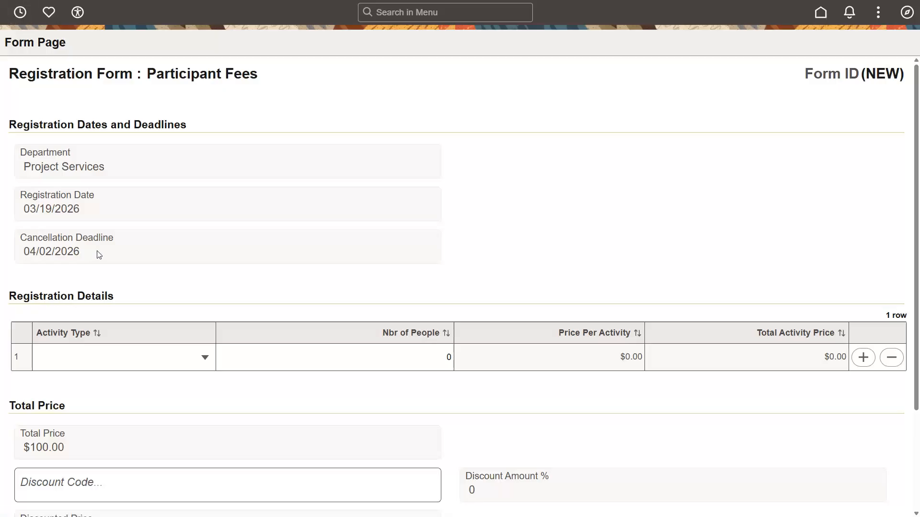
Step: Add a new math smart source with the unique ID Total Activity Price, copied from the form's grid column heading
left_click_drag(748, 333, 836, 334)
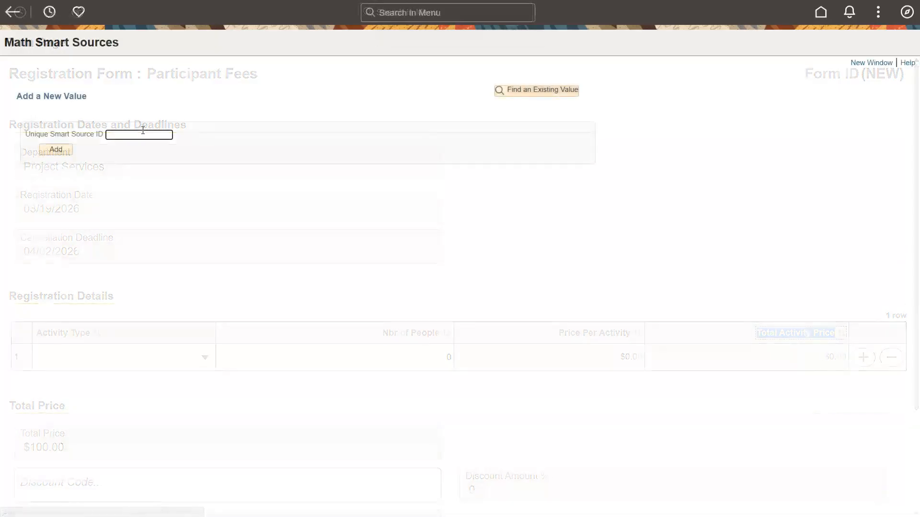
type("Total Activity Price")
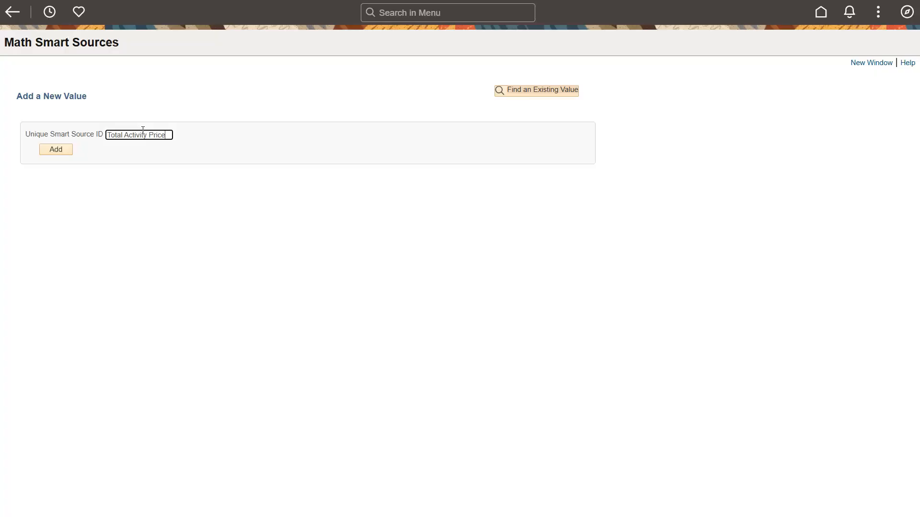
left_click(68, 151)
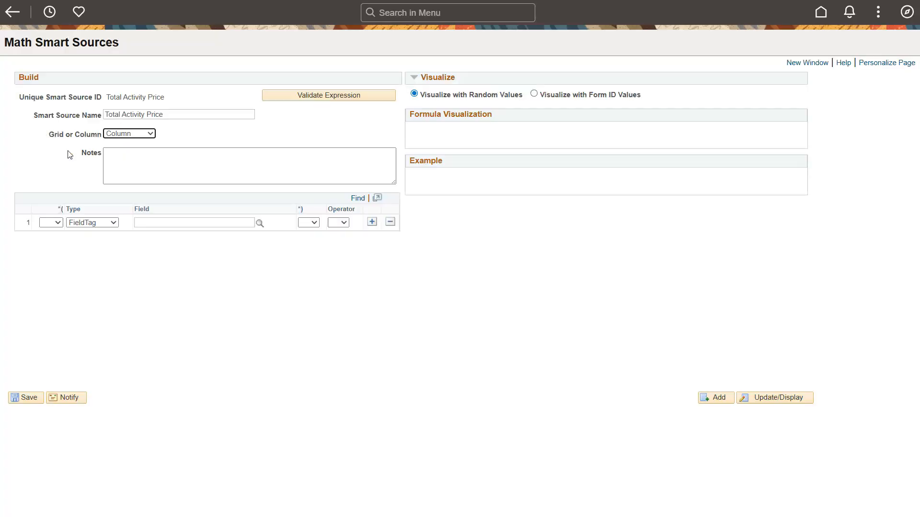
Step: Configure the smart source as a Grid with the Row grid option and the record tag FUN_RUN_GRID
left_click(153, 134)
left_click(124, 171)
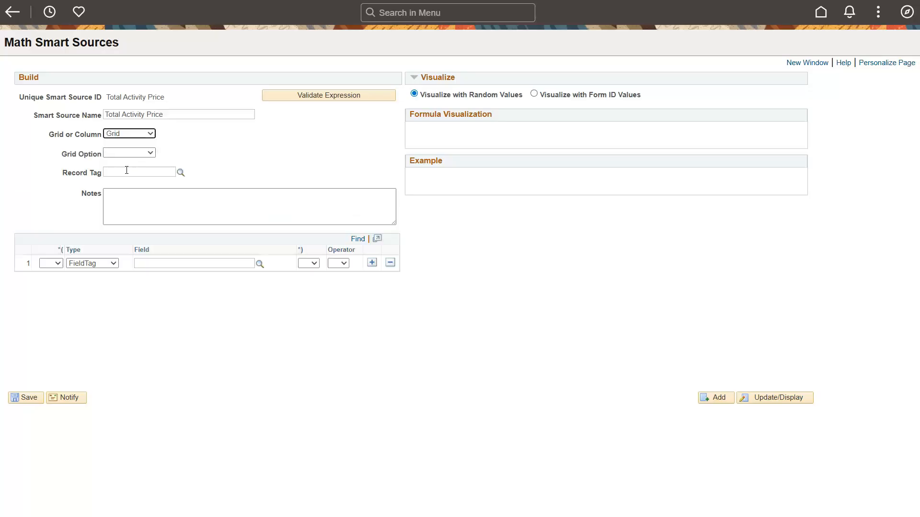
left_click(146, 153)
left_click(141, 189)
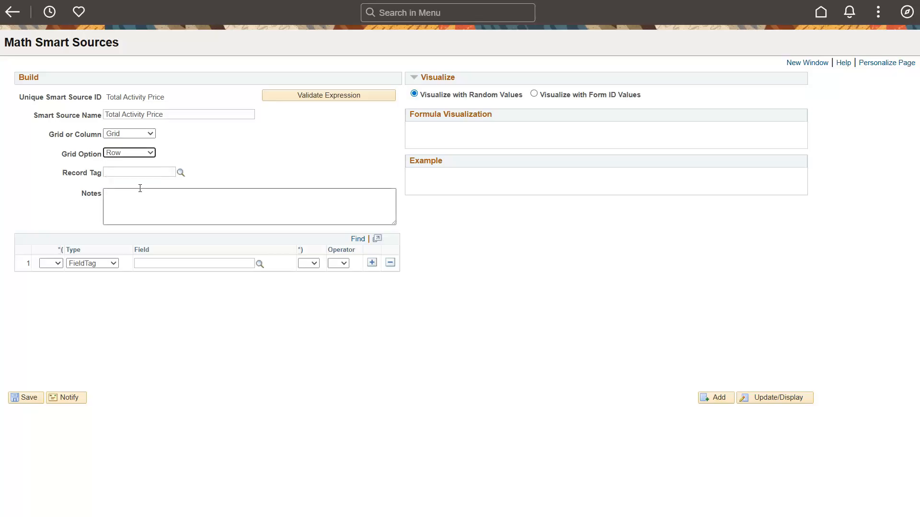
left_click(180, 172)
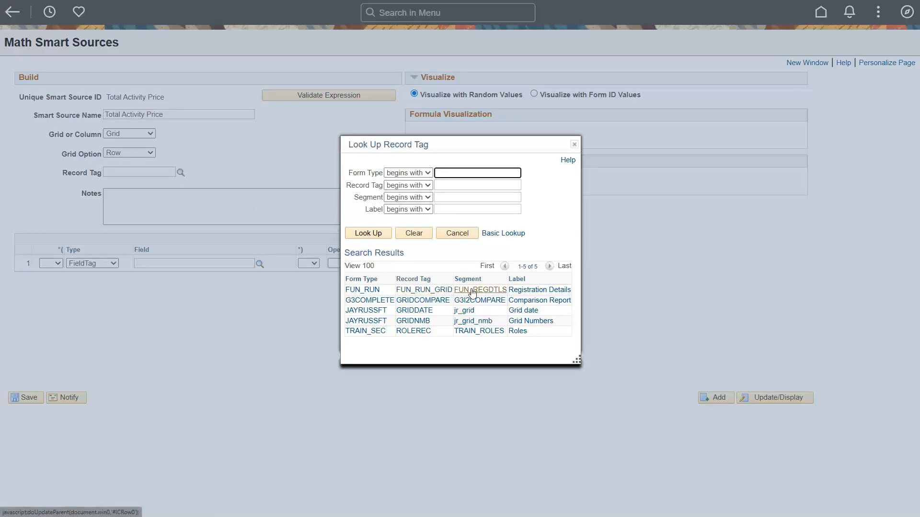
left_click(415, 290)
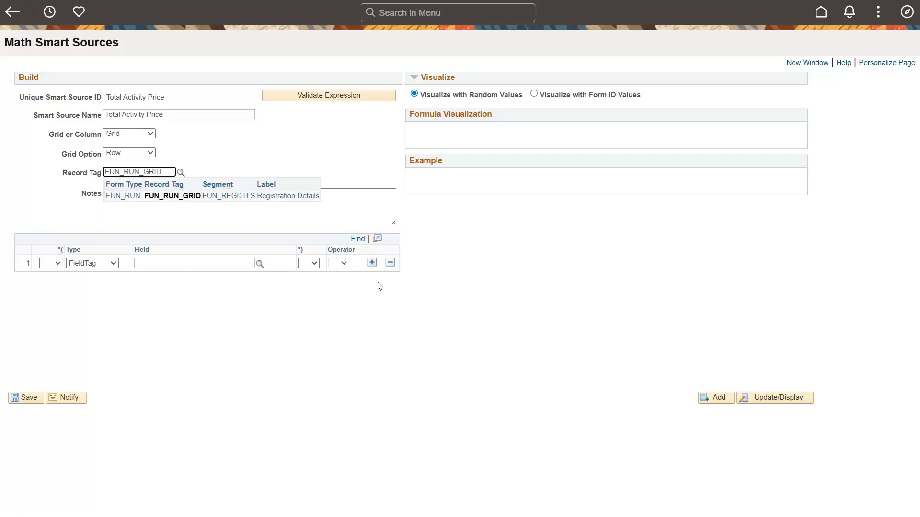
Step: Build the expression [FUN_RUN_GRID:GSNBR_OF_PEOPLE] * [FUN_RUN_GRID:GSPRICE] in two field tag rows
left_click(196, 263)
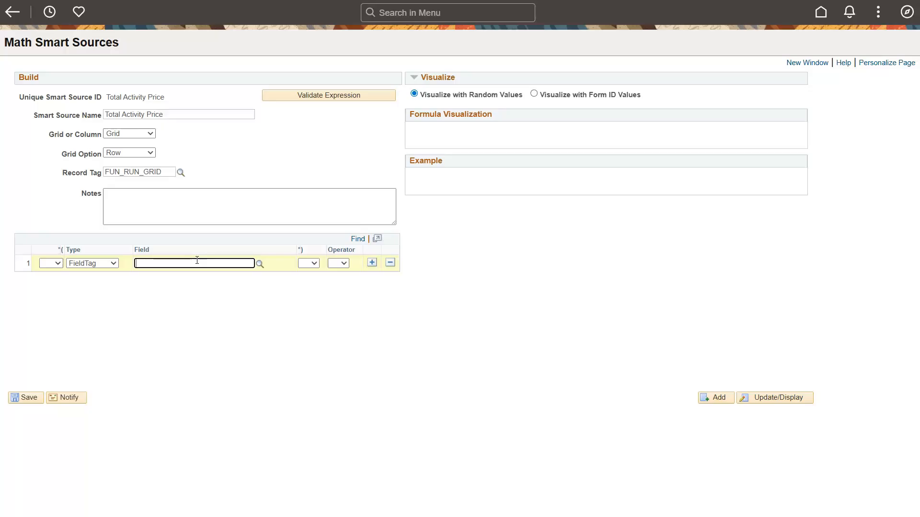
left_click(259, 264)
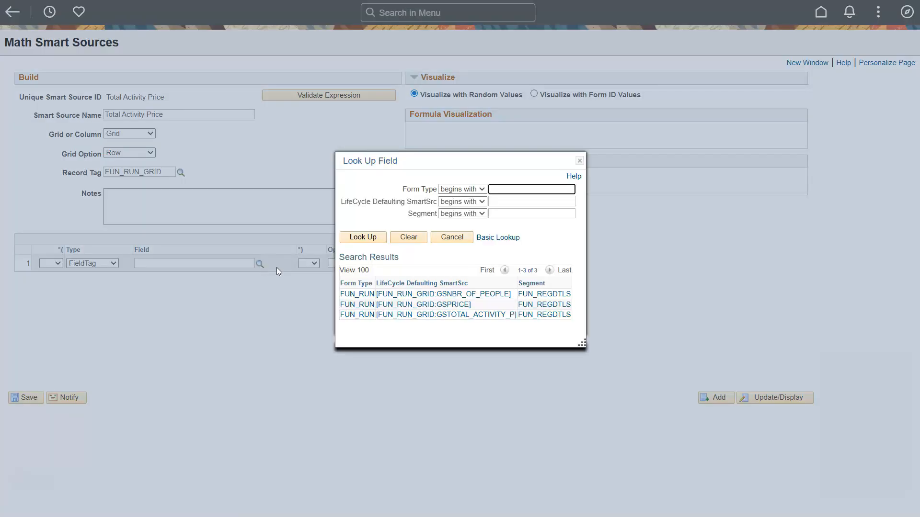
left_click(443, 294)
left_click(331, 266)
left_click(341, 288)
left_click(372, 263)
left_click(259, 280)
left_click(457, 306)
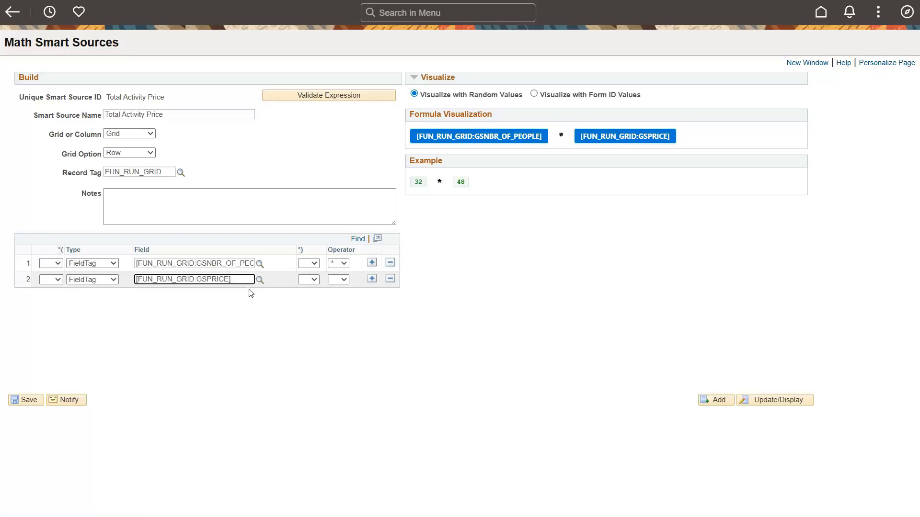
key("Tab")
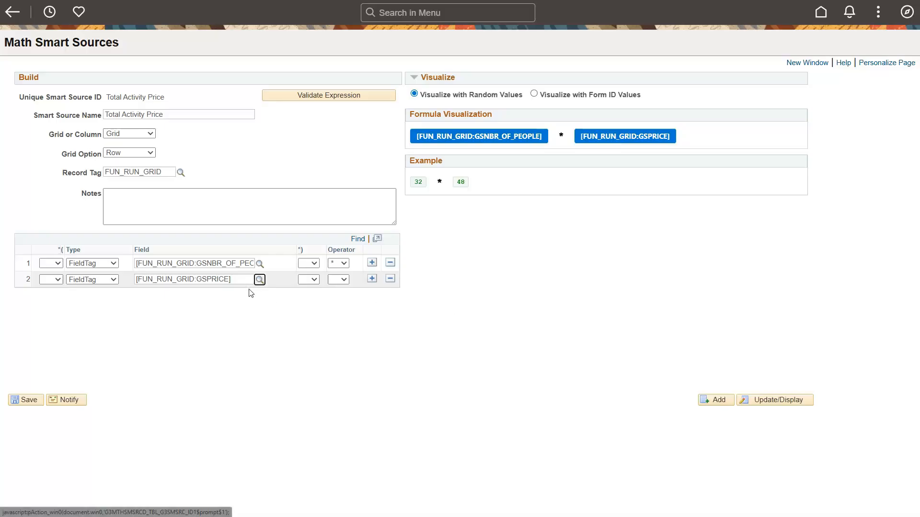
Step: Switch the formula visualization to Form ID values and look up an existing form to use
left_click(535, 96)
left_click(750, 96)
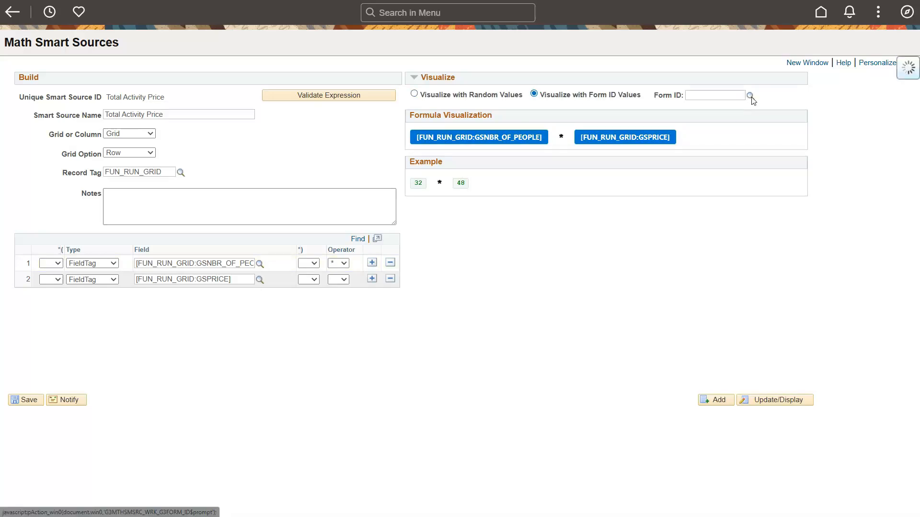
left_click(318, 321)
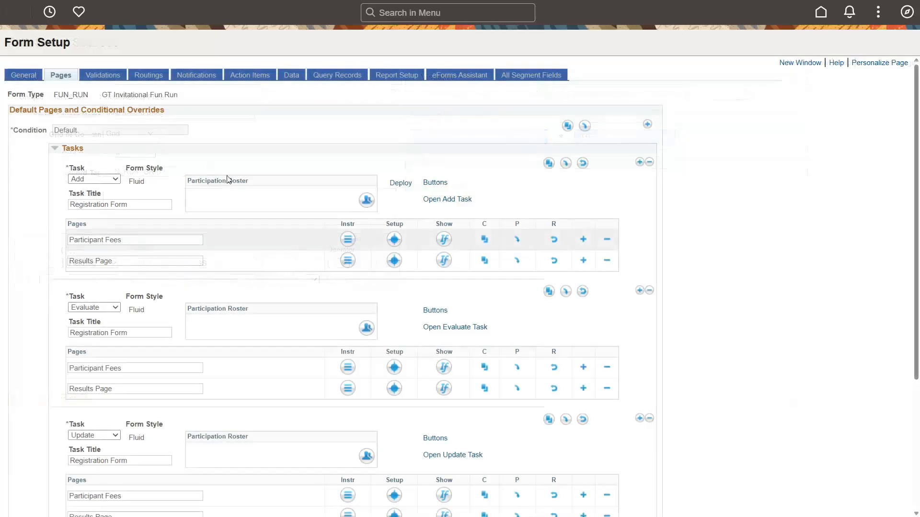
Step: In the Participant Fees page setup, make the Total Activity Price grid field update from the Total Activity Price smart source
left_click(392, 243)
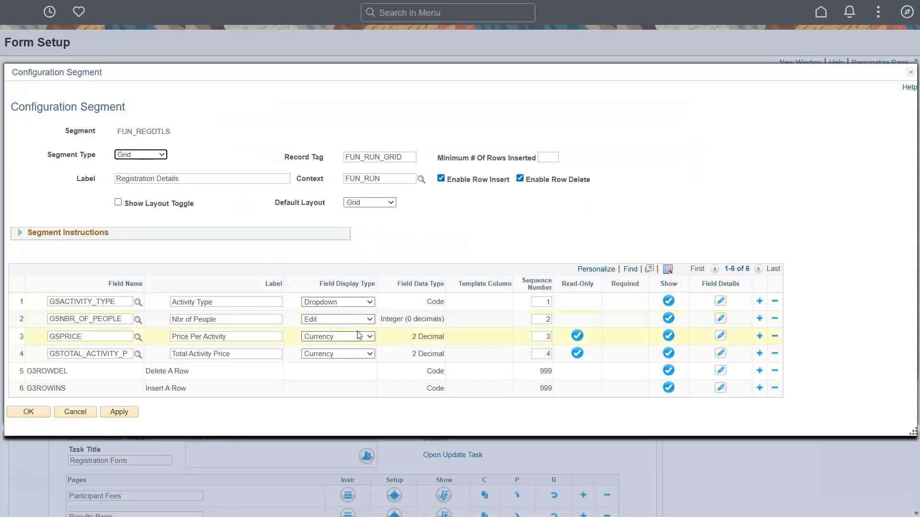
left_click(721, 355)
left_click(185, 274)
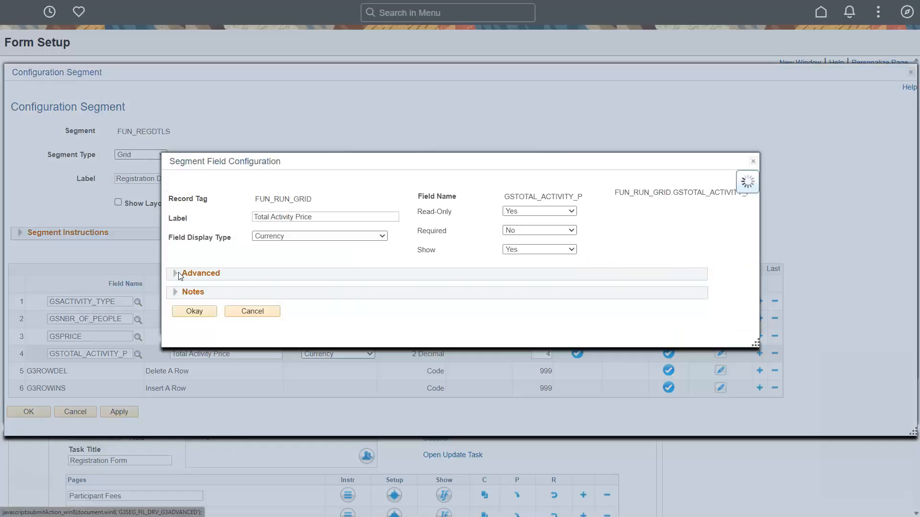
left_click(429, 291)
type("Total Activity Price")
key("Tab")
left_click(255, 286)
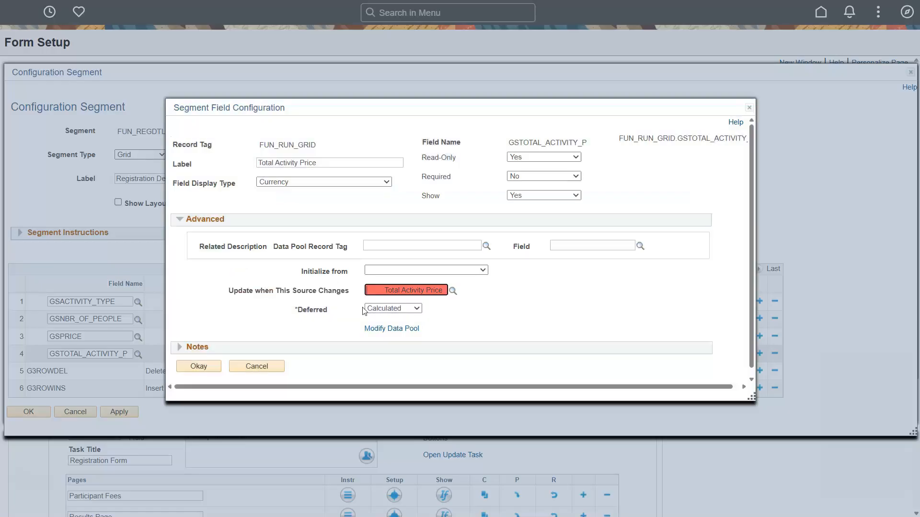
key("Tab")
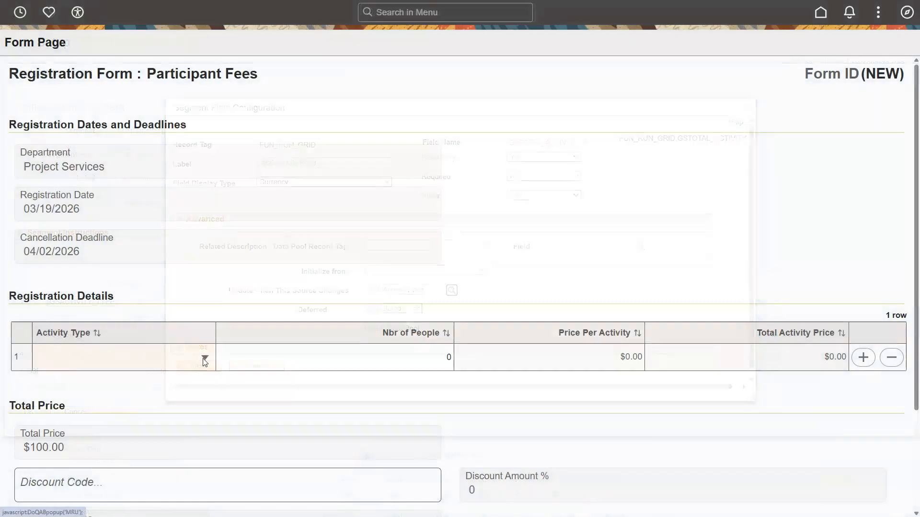
Step: On a new registration form, enter 1 Mile Fun Run/Walk for 3 people in the first Registration Details row
left_click(204, 359)
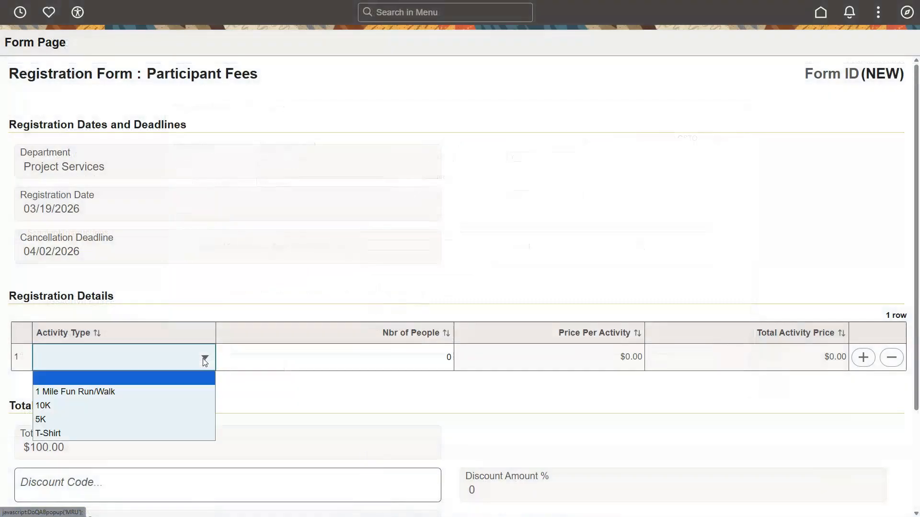
left_click(189, 390)
double_click(451, 359)
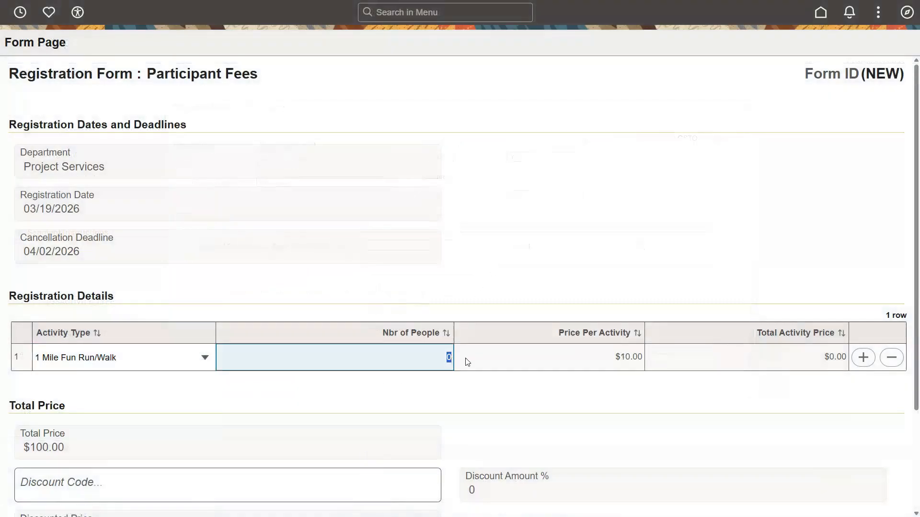
key("Tab")
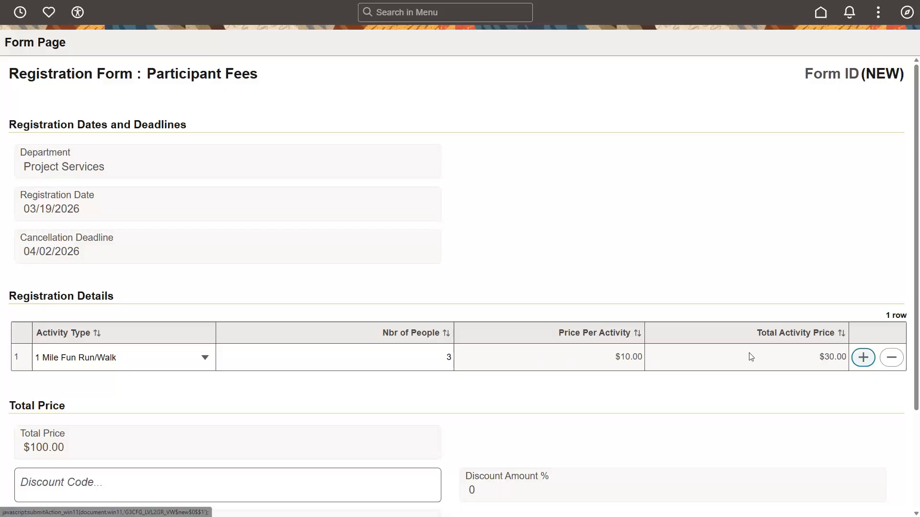
Step: Add a second Registration Details row for the 10K activity with 5 people
left_click(862, 357)
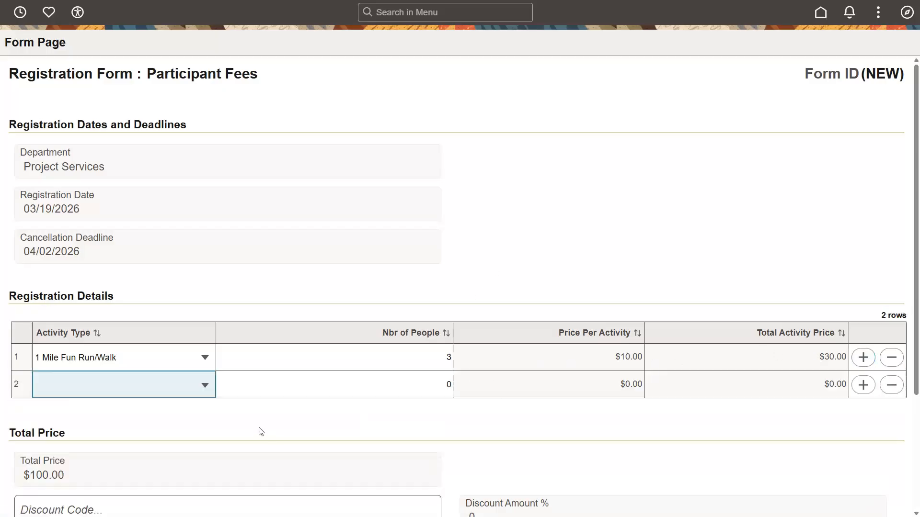
left_click(205, 386)
left_click(123, 433)
double_click(450, 386)
type("5")
Step: Add a third Registration Details row for 5K with 2 people and start a fourth row with an activity type
left_click(863, 384)
left_click(187, 415)
key("Down")
key("Down")
key("Down")
key("Return")
double_click(450, 417)
type("2")
key("Tab")
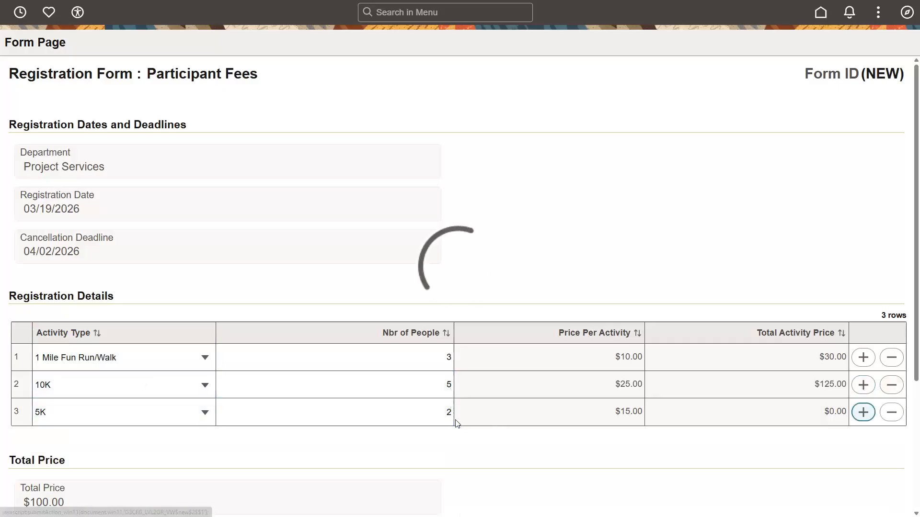
key("Return")
left_click(201, 441)
left_click(158, 417)
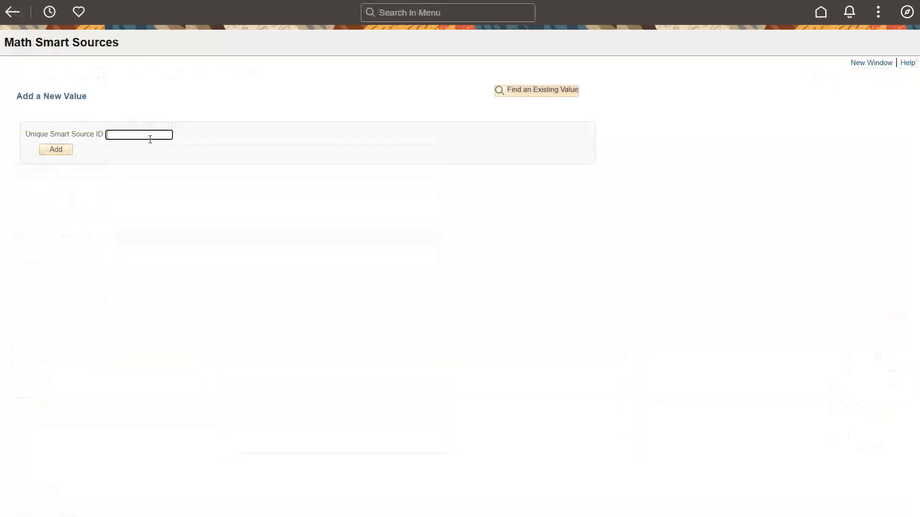
Step: Add a math smart source with the unique ID Total Price, set as Grid with the Column grid option
type("Total Price")
left_click(65, 151)
left_click(153, 136)
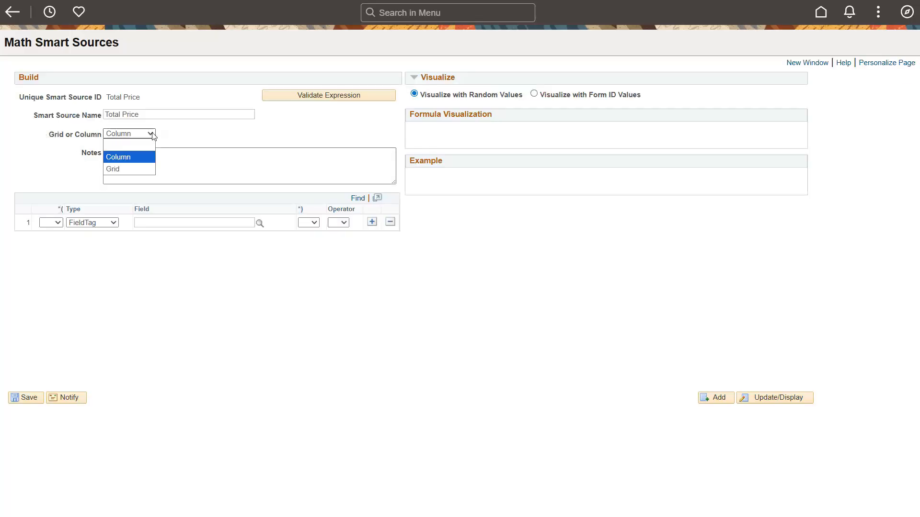
left_click(146, 167)
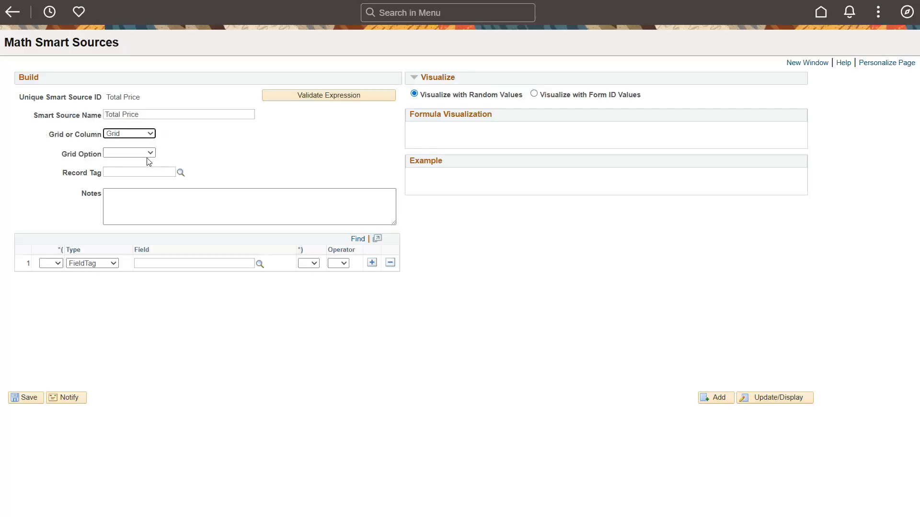
left_click(147, 157)
left_click(148, 174)
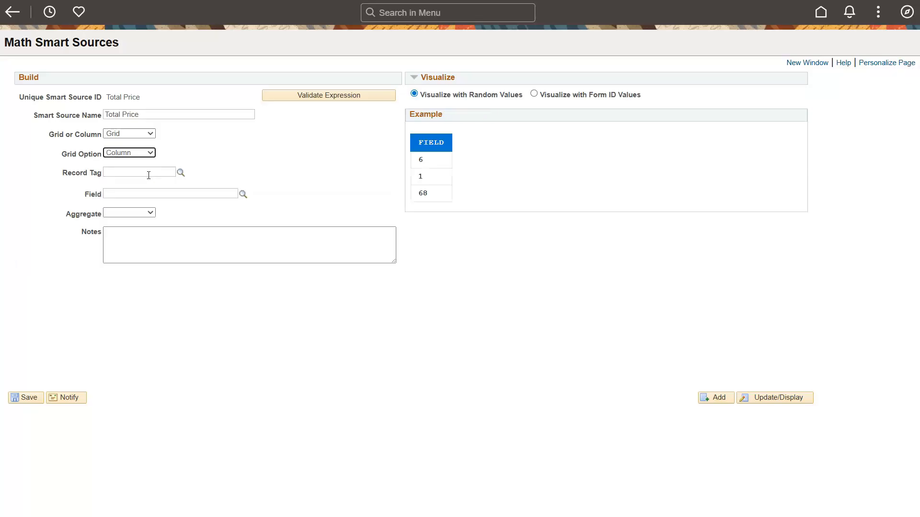
Step: Set the record tag to FUN_RUN_GRID, the field to [FUN_RUN_GRID:GSTOTAL_ACTIVITY_P], and the aggregate to Sum
left_click(181, 172)
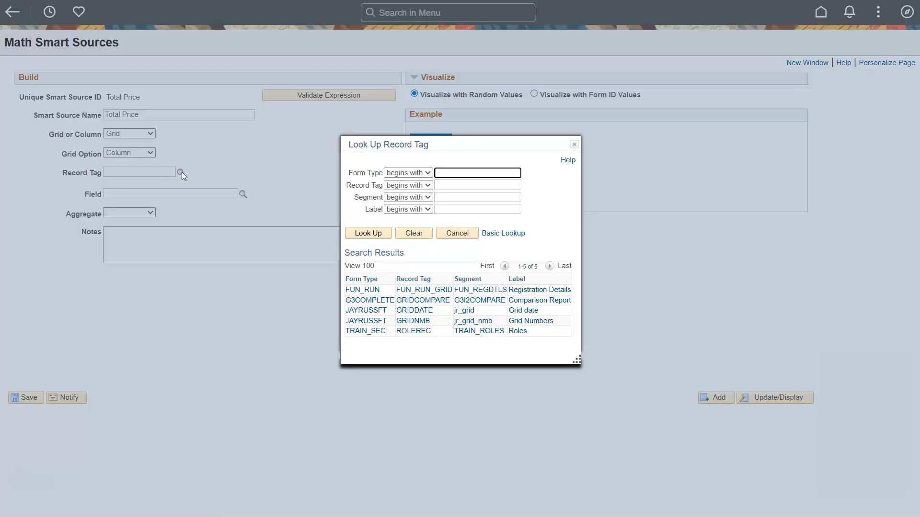
left_click(373, 293)
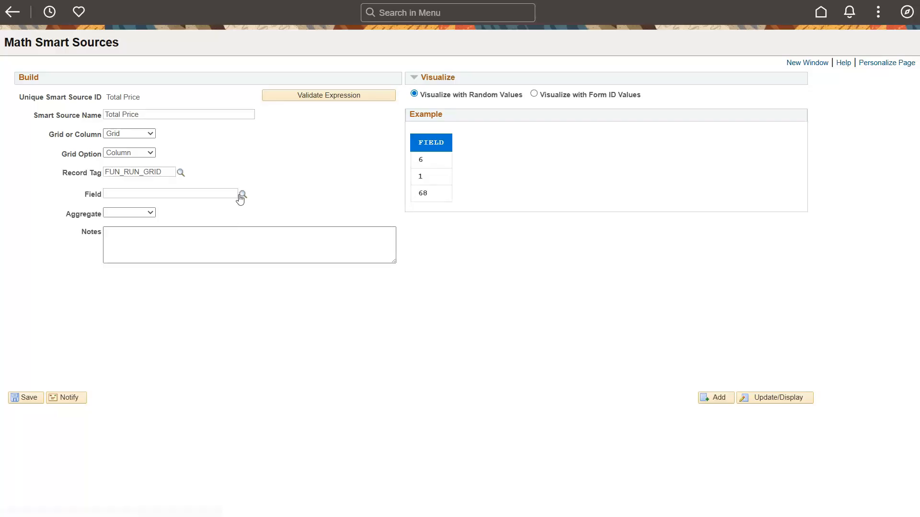
left_click(242, 195)
left_click(481, 320)
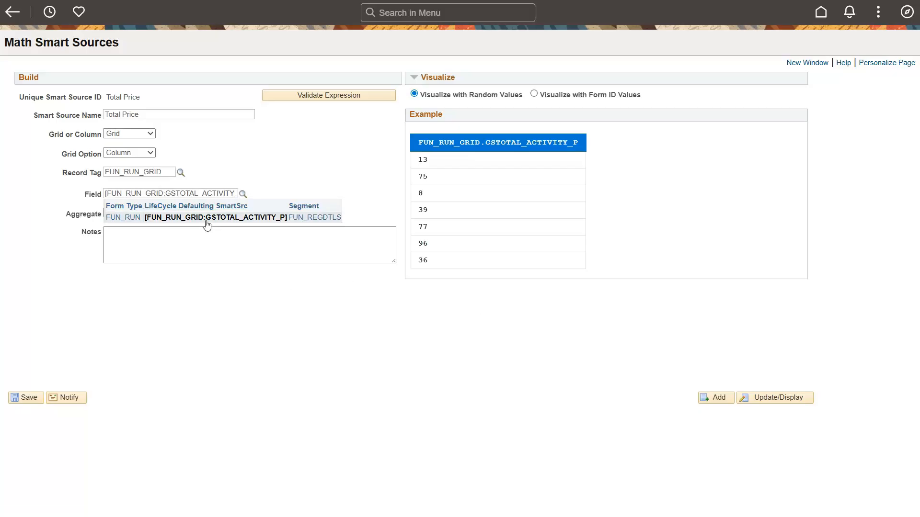
left_click(155, 214)
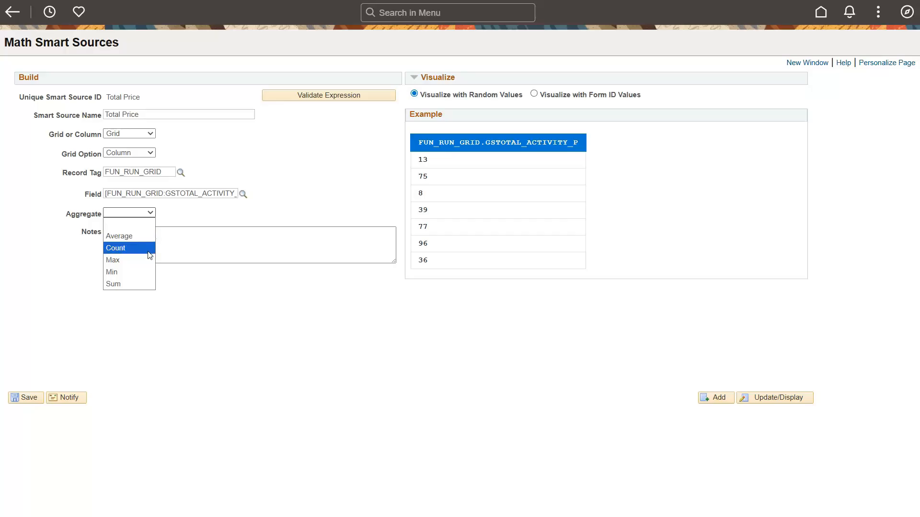
left_click(144, 285)
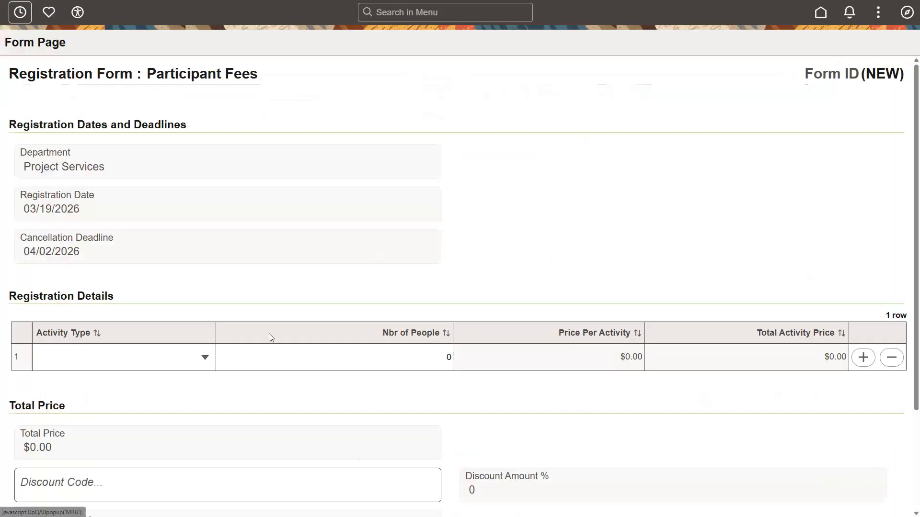
Step: On a fresh registration form, enter 1 Mile Fun Run/Walk for 2 people in the first Registration Details row
left_click(205, 357)
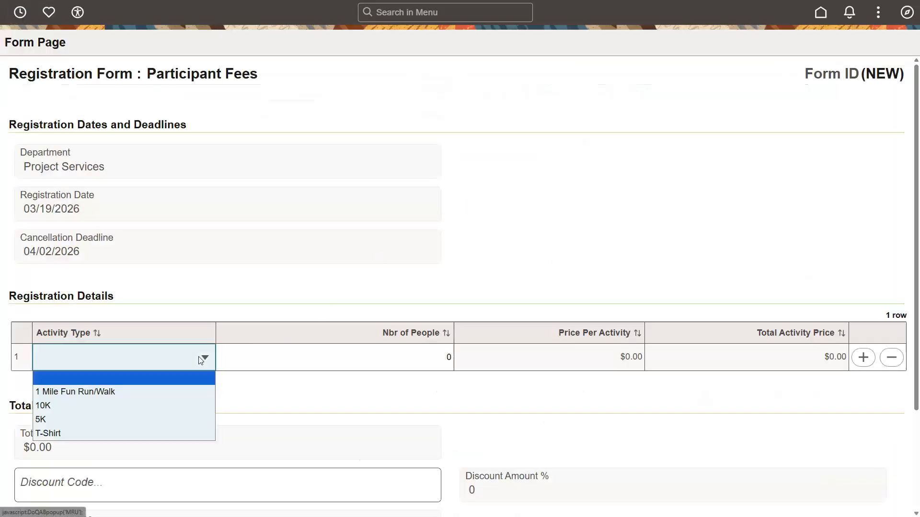
left_click(186, 392)
left_click(450, 359)
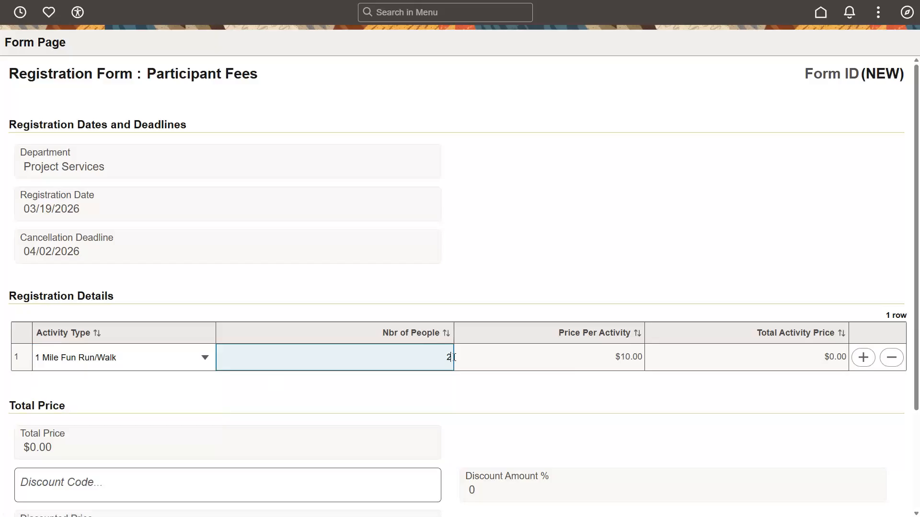
key("Tab")
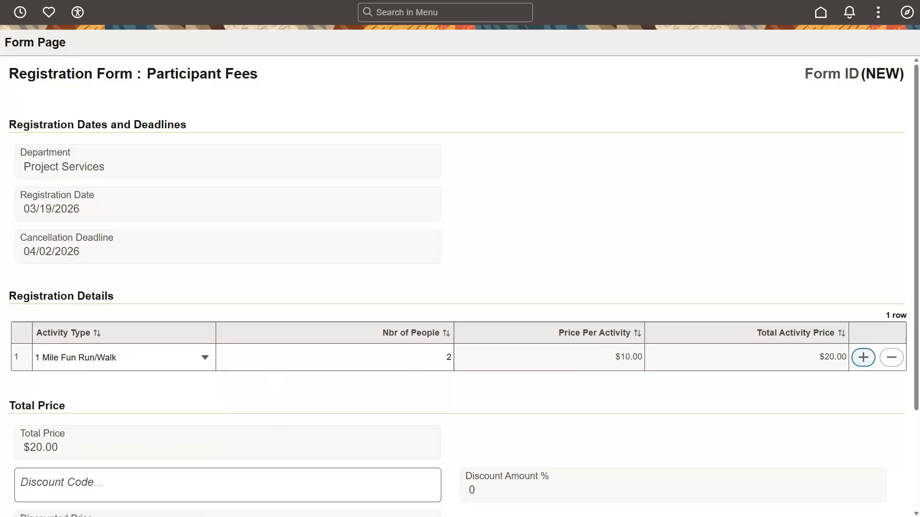
Step: Add a second activity row for 10K with 5 people and review the form's total price section
left_click(863, 358)
left_click(199, 392)
left_click(183, 431)
left_click(452, 387)
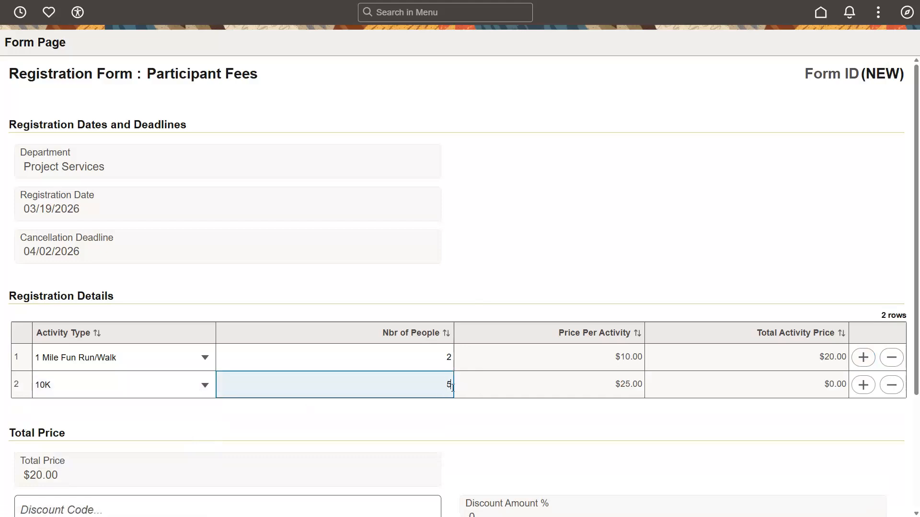
key("Tab")
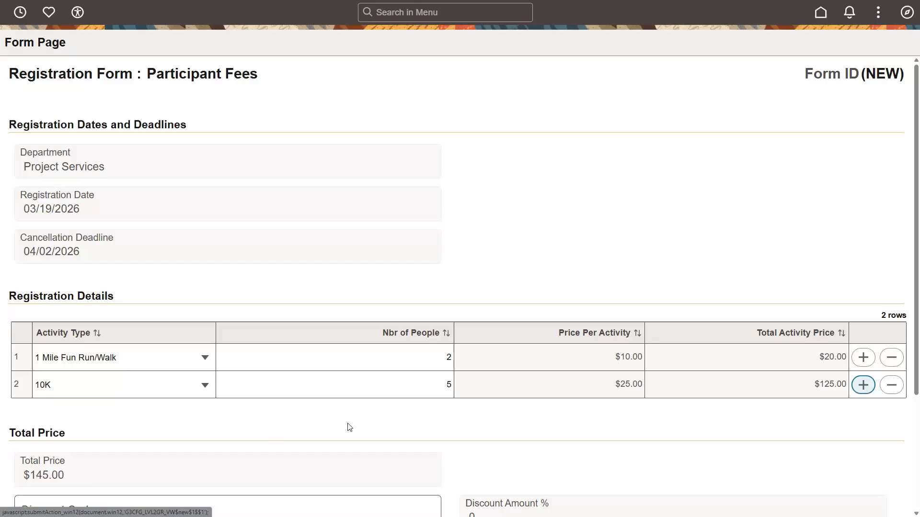
scroll(348, 431, "down", 3)
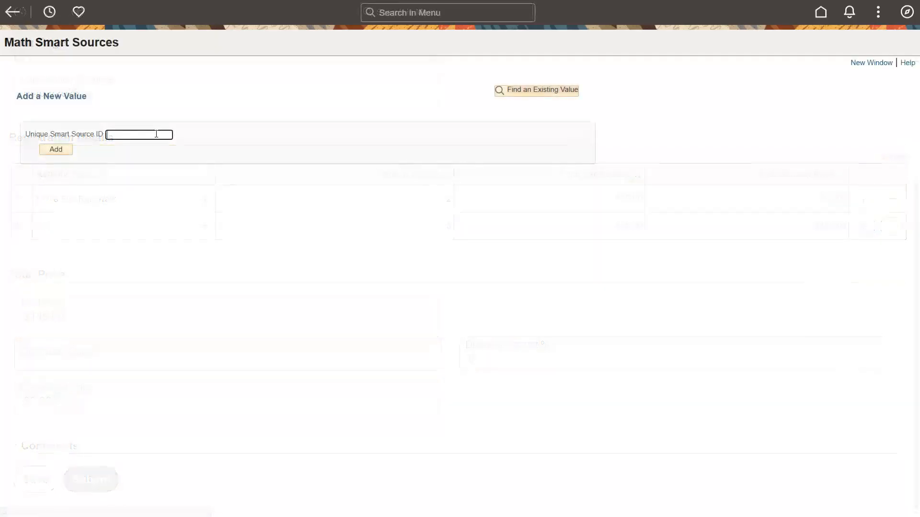
Step: Add a column math smart source named Discounted Price with the note "Total Price - (total price * (discount amount/100))"
left_click(69, 149)
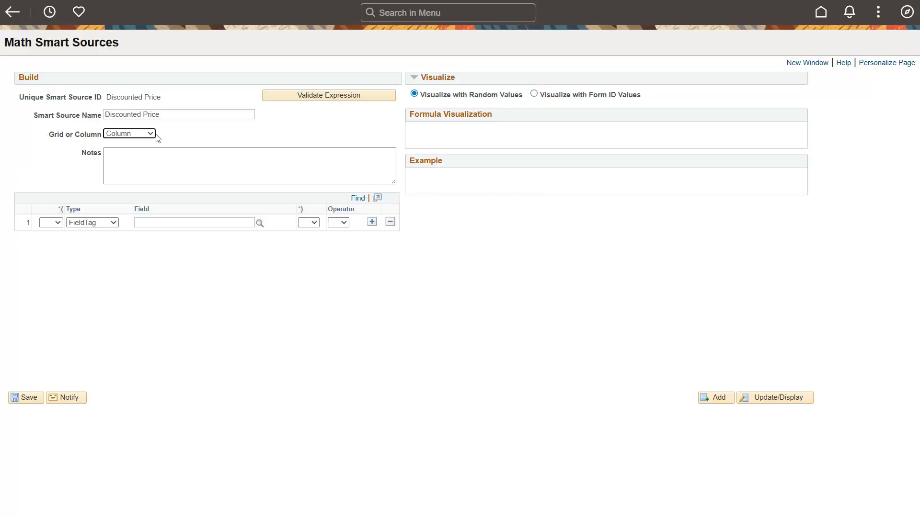
left_click(143, 159)
type("Total Price - (total price * (discount amount/100))")
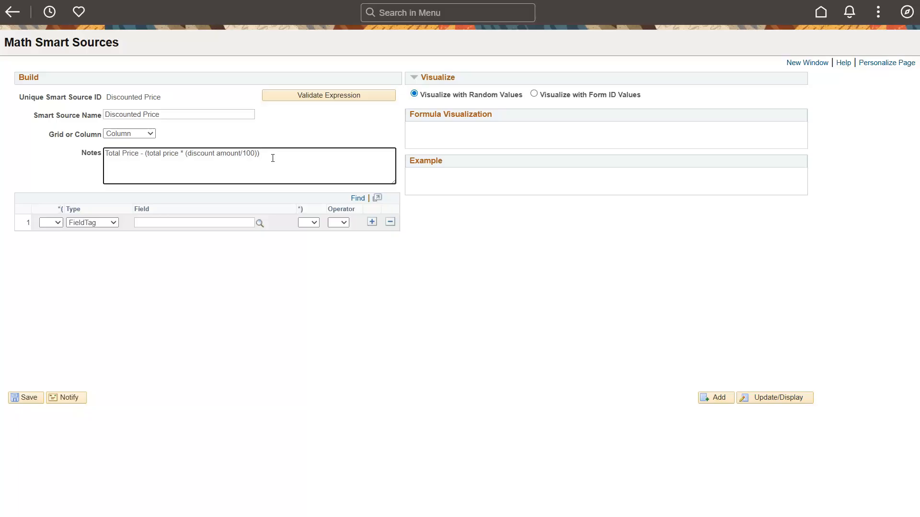
Step: Set the first expression row to the field tag [PAGEREC:GSTOTAL_PRICE] with the minus operator
left_click(262, 223)
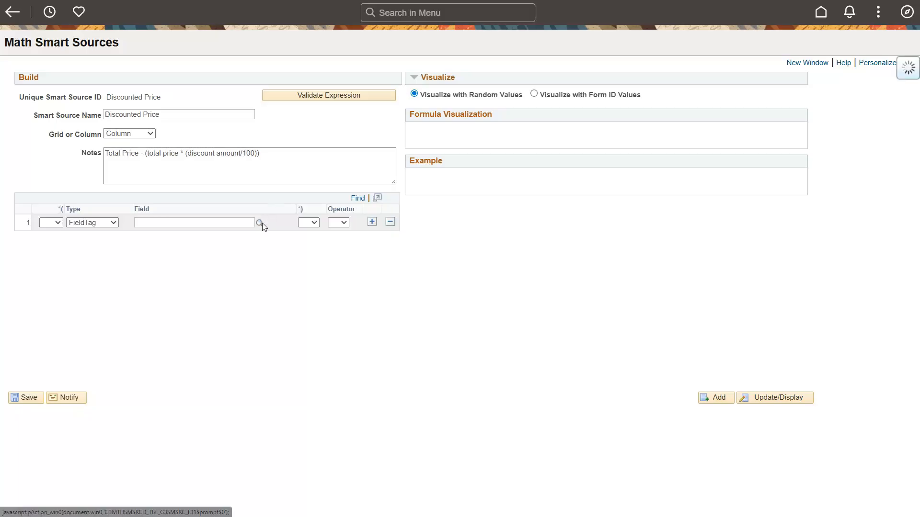
left_click(353, 190)
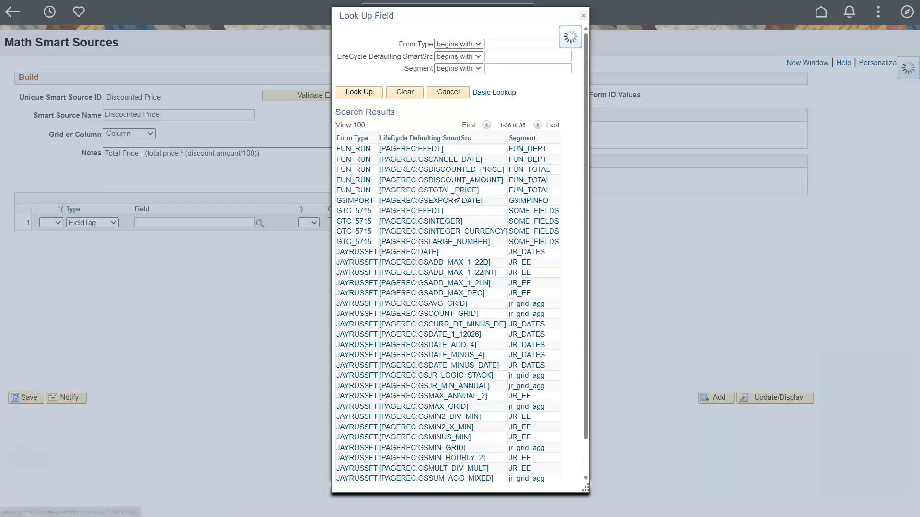
left_click(338, 222)
left_click(345, 274)
Step: Add a second expression row with an opening parenthesis, the field tag [PAGEREC:GSTOTAL_PRICE] and the * operator
left_click(371, 222)
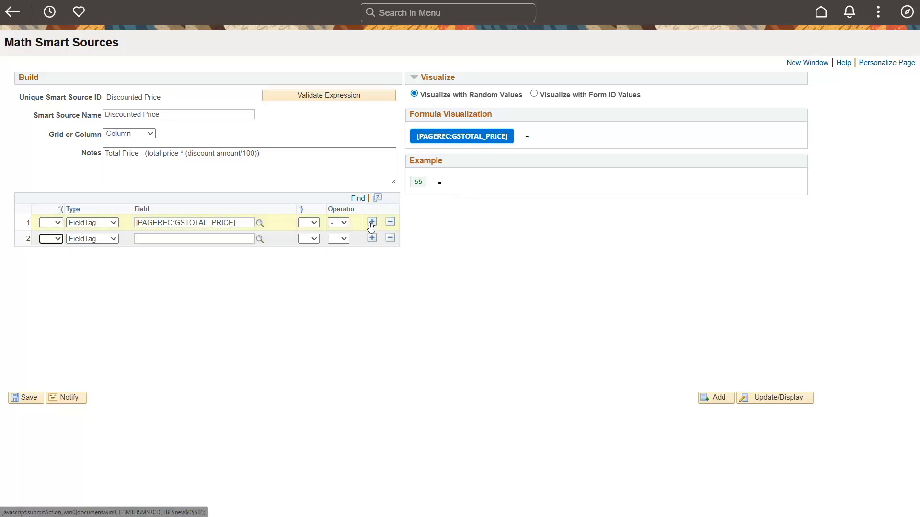
left_click(55, 240)
left_click(54, 265)
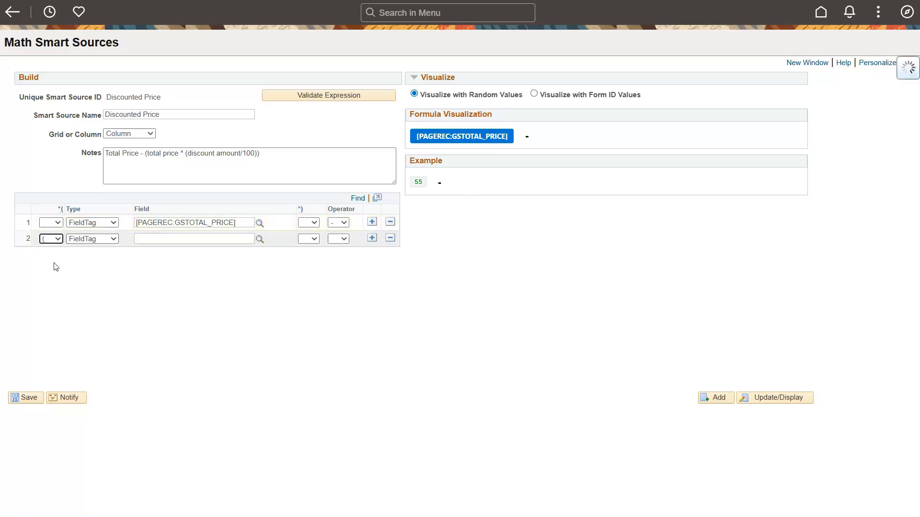
left_click(260, 239)
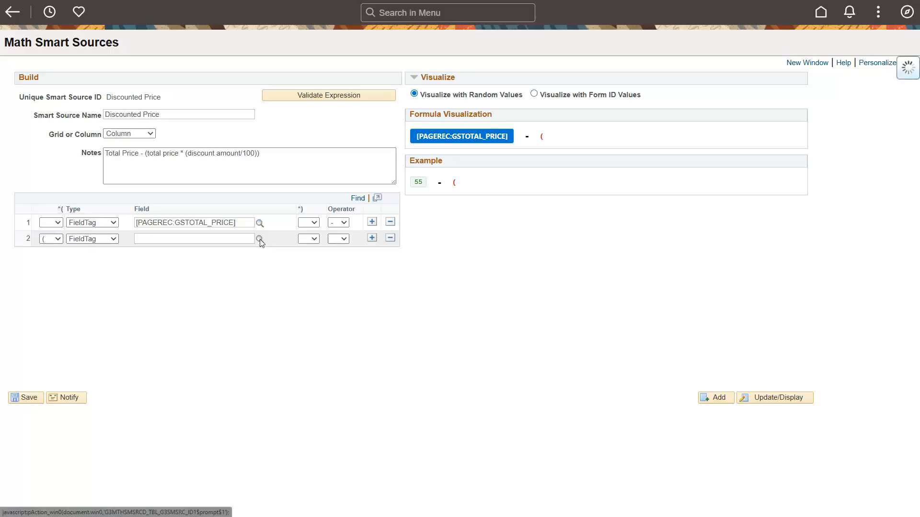
left_click(429, 190)
left_click(338, 238)
left_click(339, 278)
Step: Add a third expression row with an opening parenthesis, the field tag [PAGEREC:GSDISCOUNT_AMOUNT] and the / operator
left_click(371, 239)
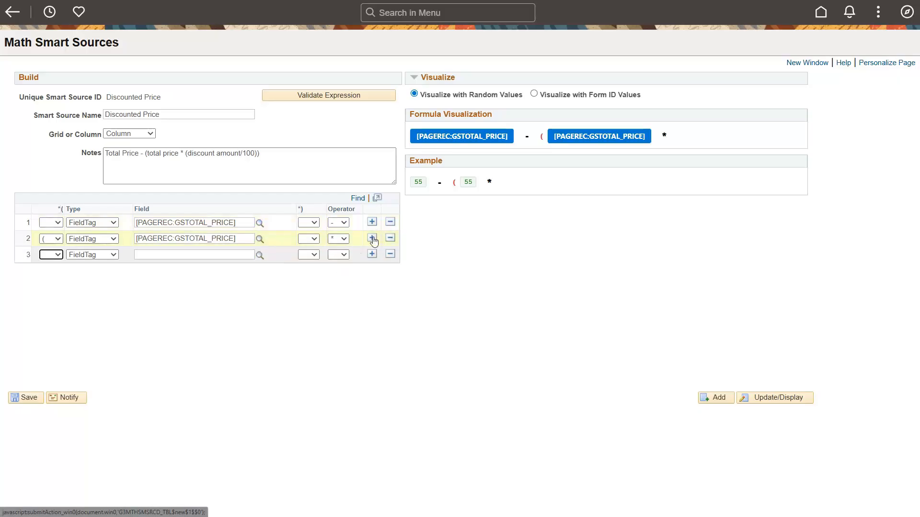
left_click(57, 255)
left_click(60, 280)
left_click(261, 254)
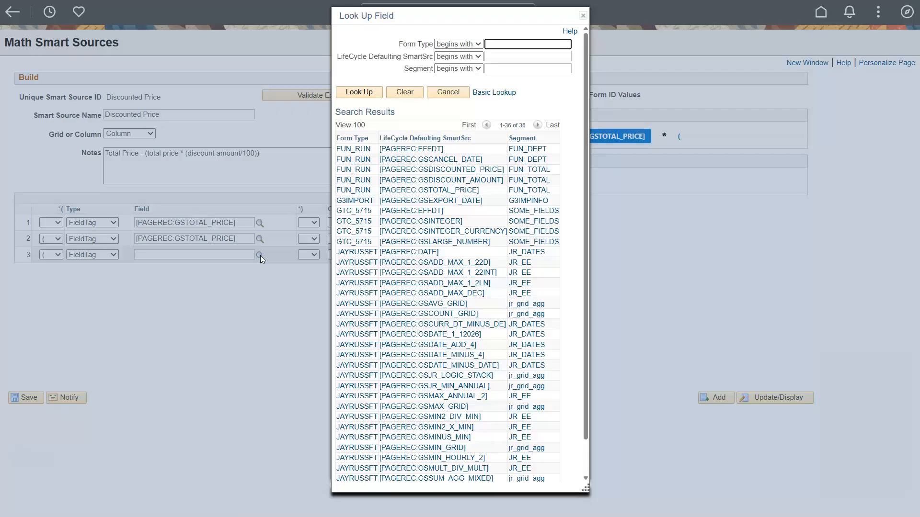
left_click(440, 180)
left_click(338, 254)
left_click(338, 315)
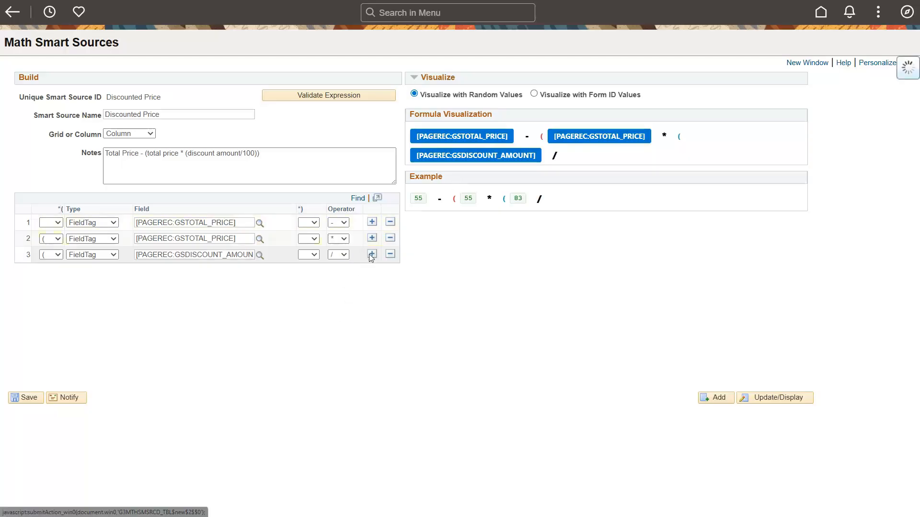
Step: Add a fourth expression row of type Const Nbr with the value 100
left_click(372, 254)
left_click(93, 271)
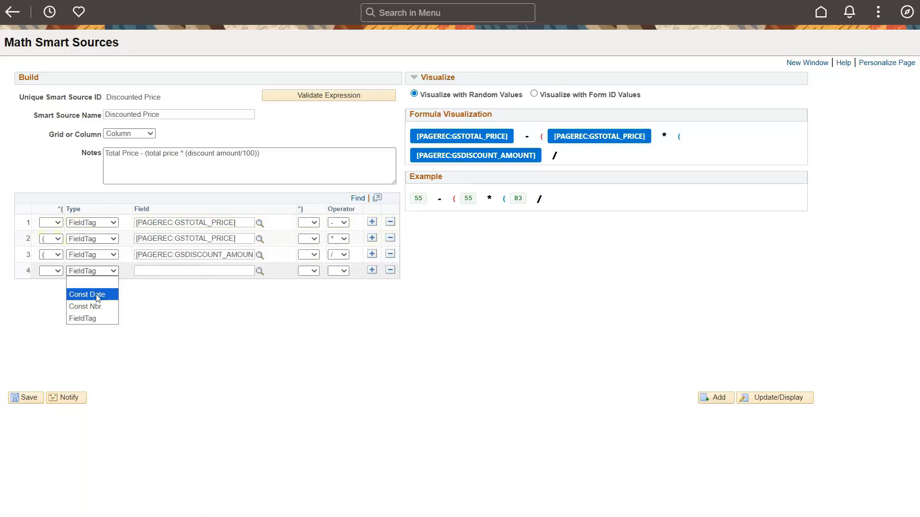
left_click(97, 304)
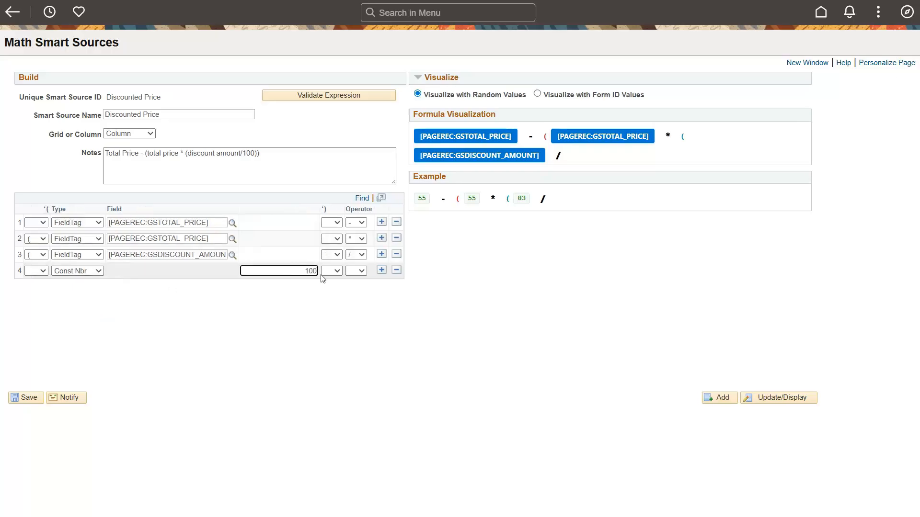